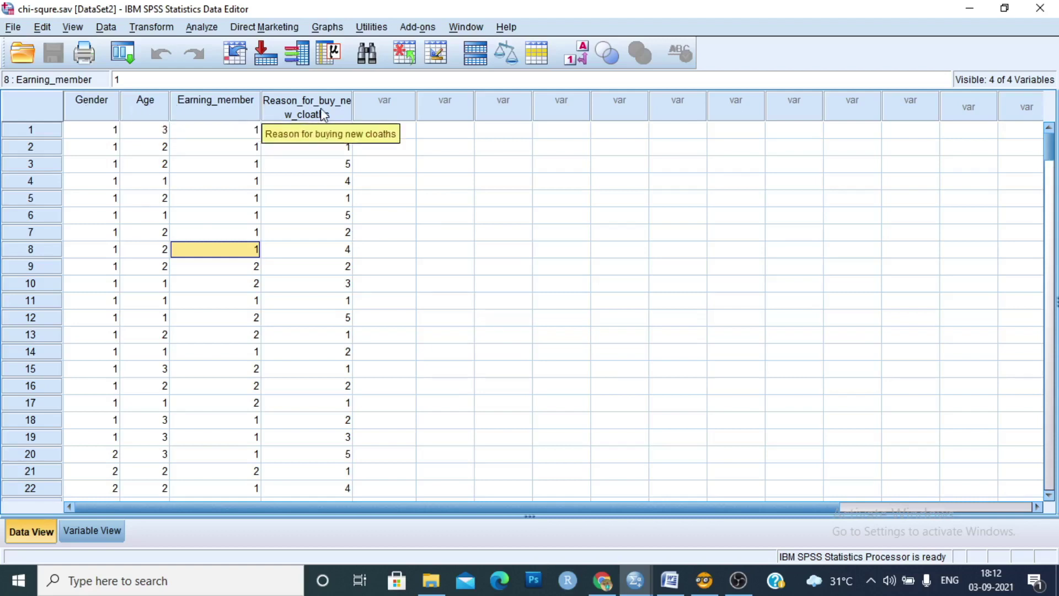
- Check the Male and Female value labels defined for the Gender variable
click(92, 531)
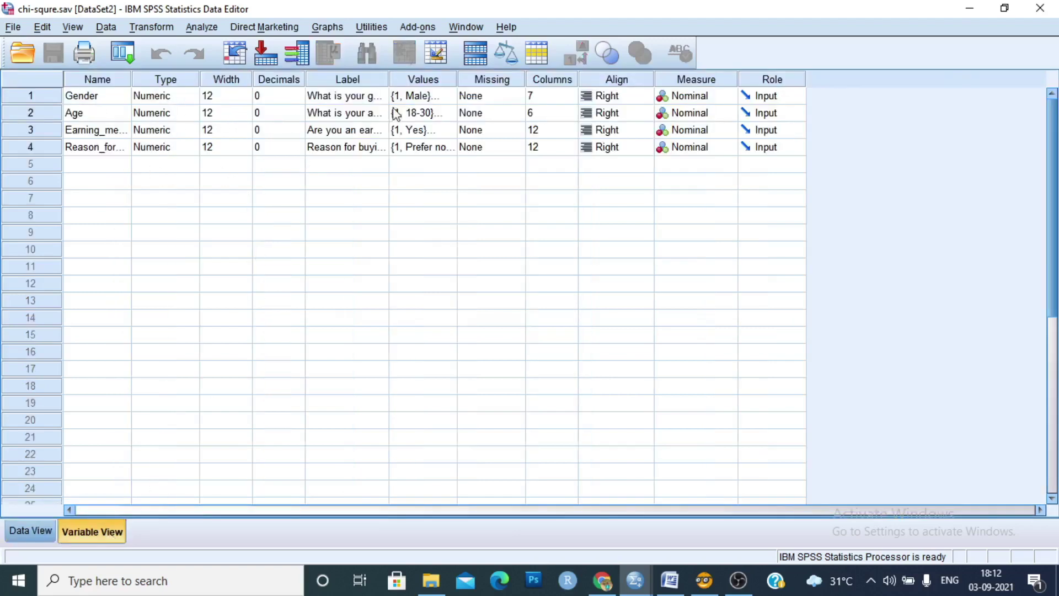
click(441, 96)
click(445, 96)
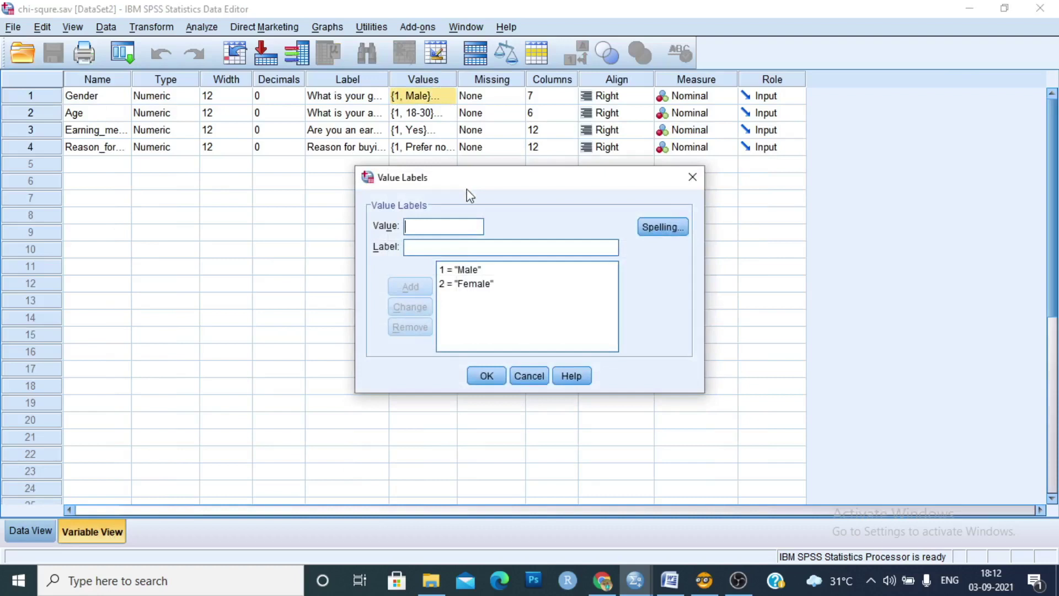
click(467, 275)
click(467, 282)
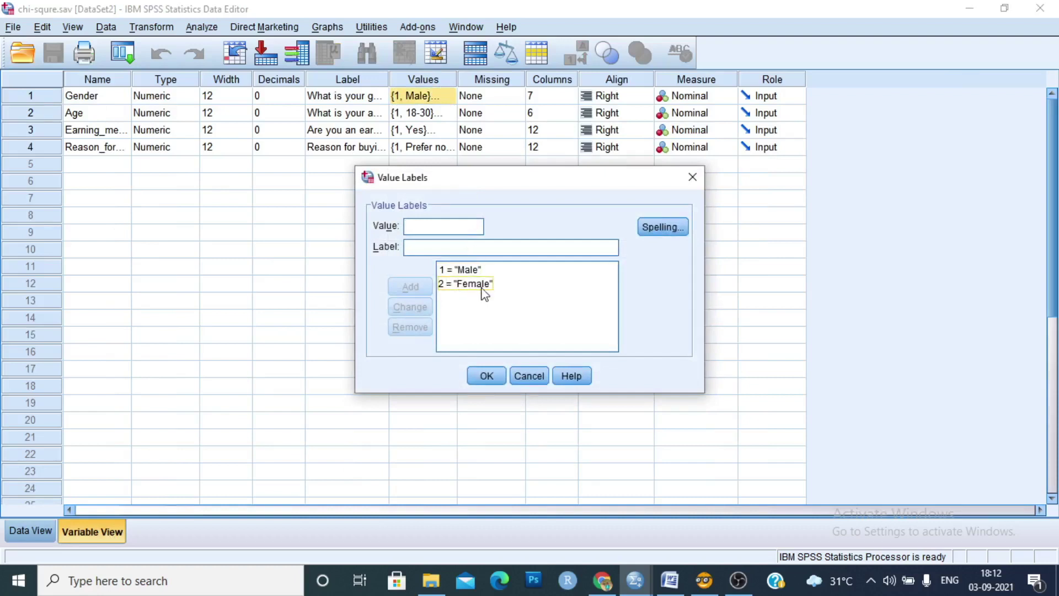
click(486, 376)
click(25, 531)
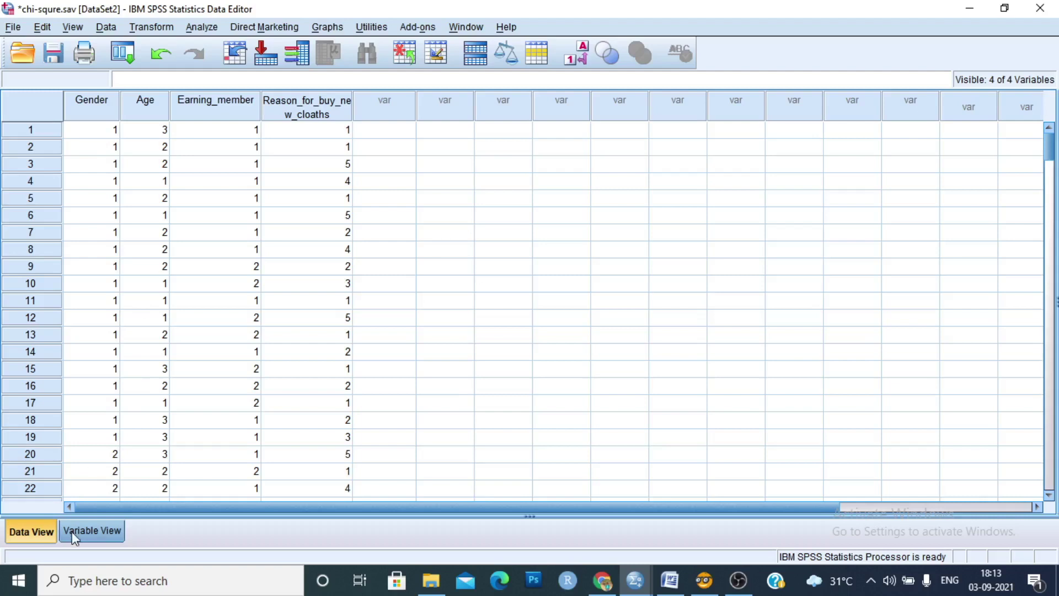
- Review the value labels of the Age and Earning_member variables, then return to the data grid
click(101, 539)
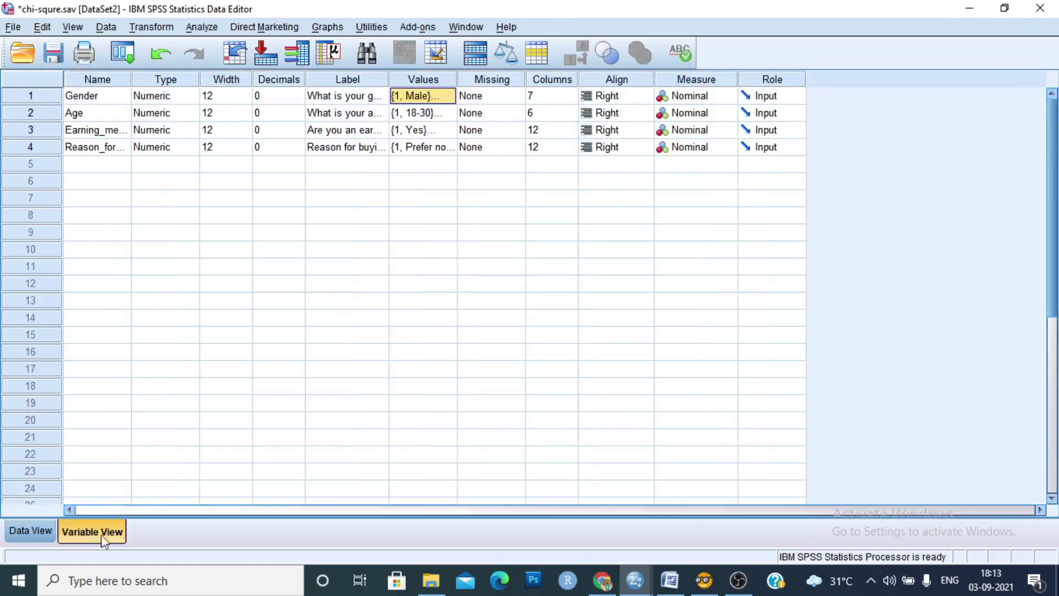
click(449, 112)
click(450, 111)
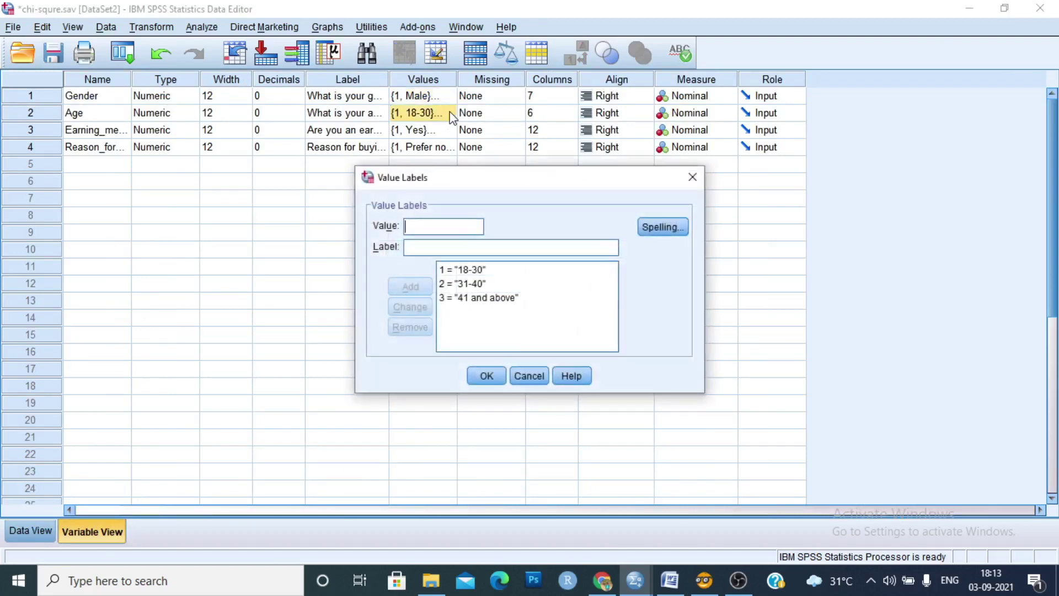
click(485, 376)
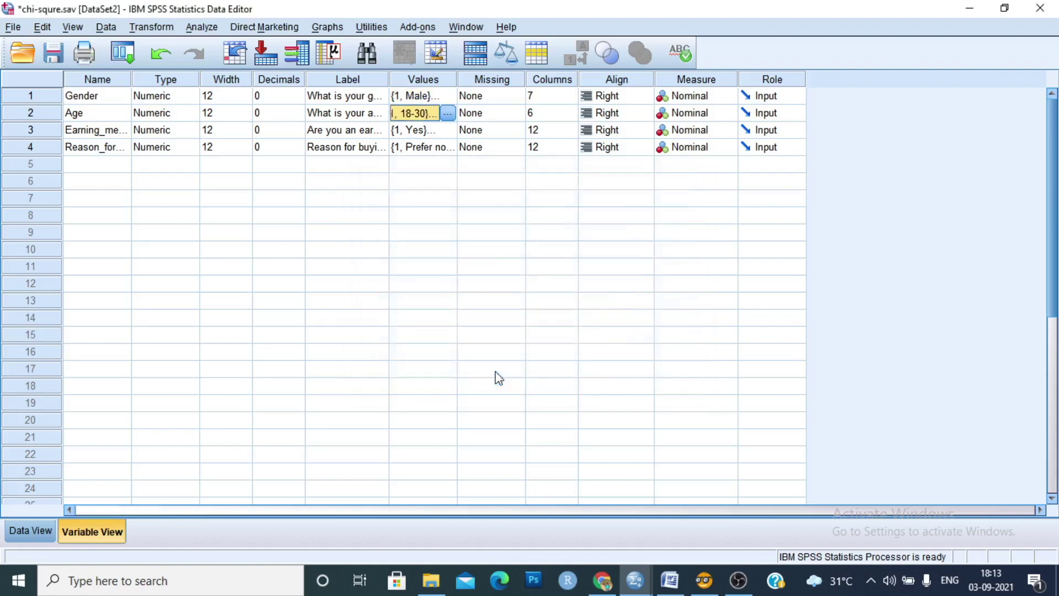
click(449, 130)
click(449, 130)
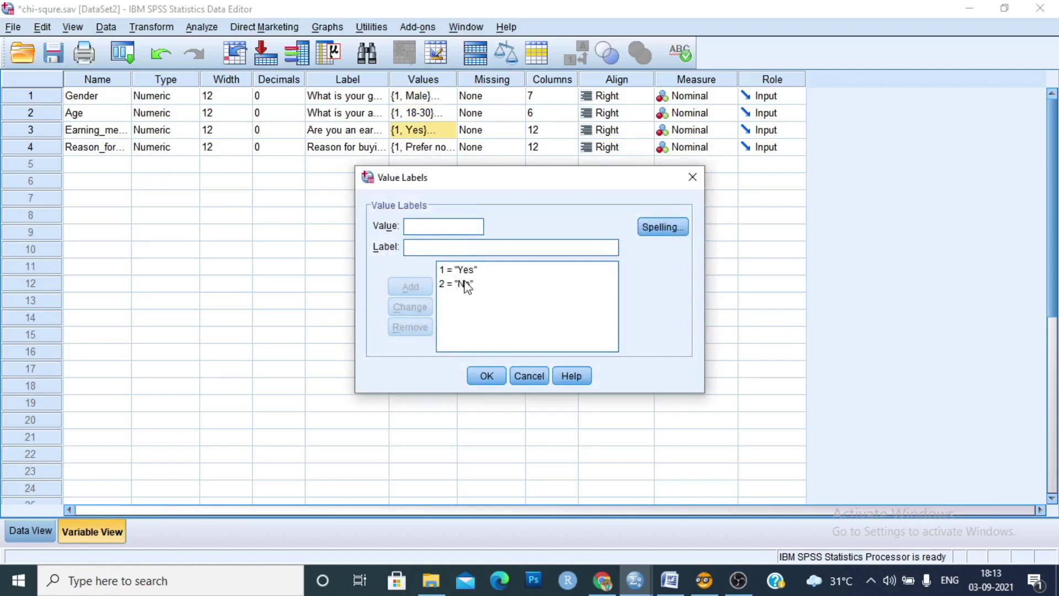
click(489, 381)
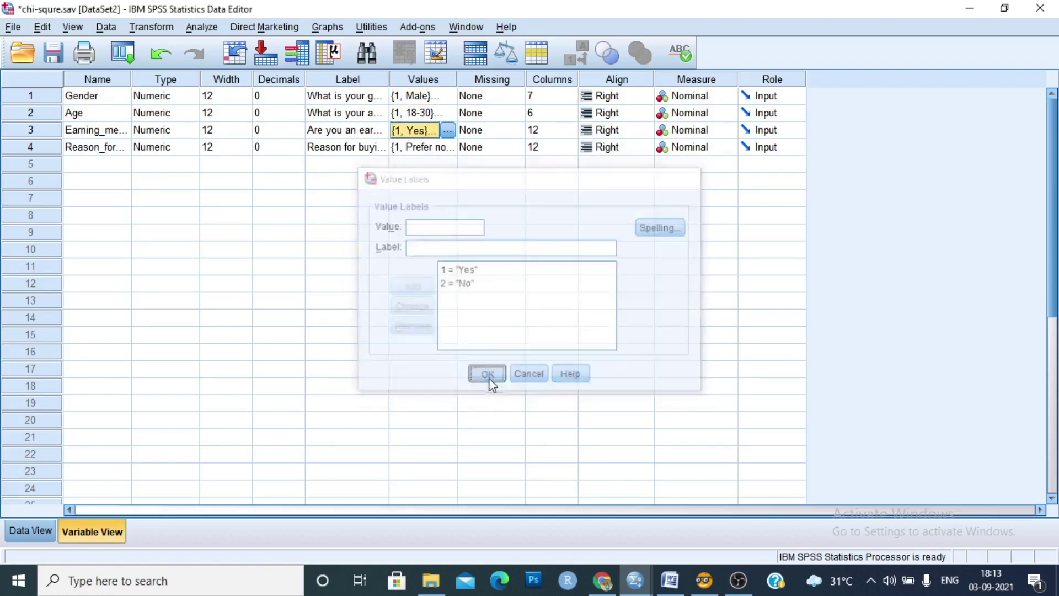
click(44, 527)
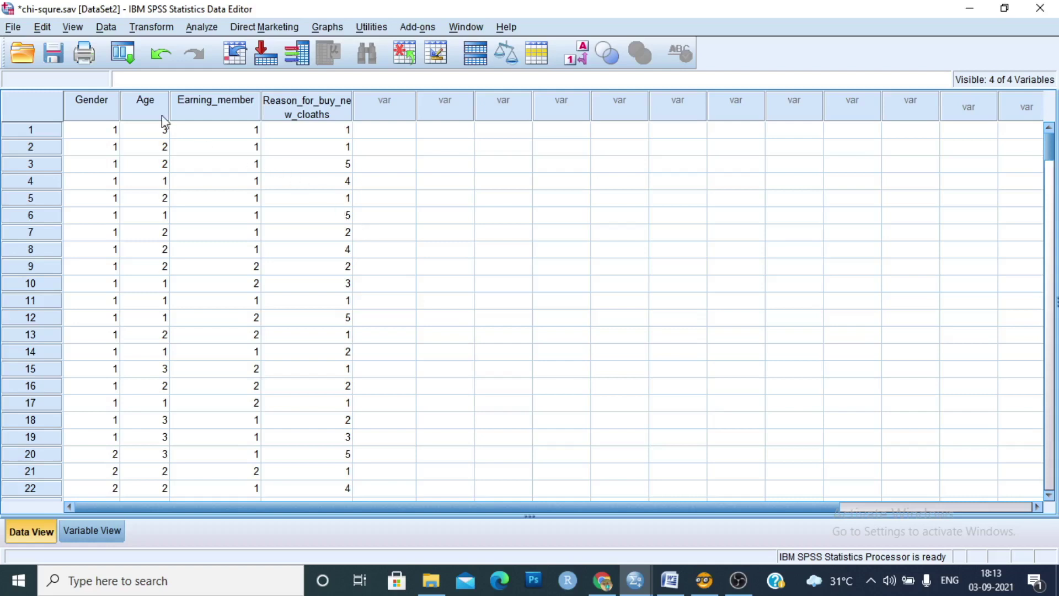
- Open Analyze > Descriptive Statistics > Crosstabs and move the dialog over the grid
click(202, 27)
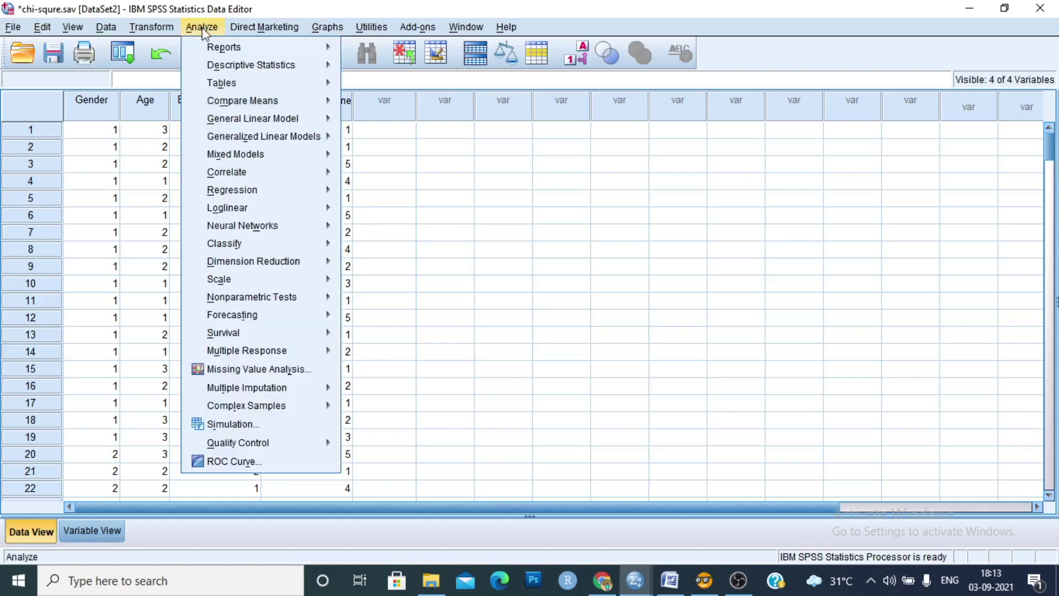
mouse_move(226, 70)
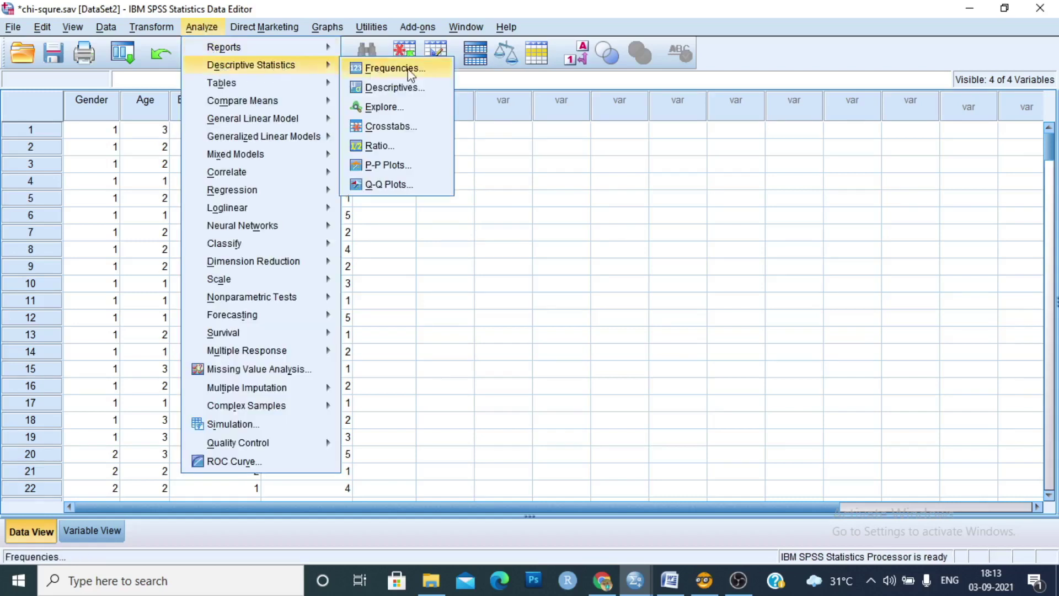
click(405, 128)
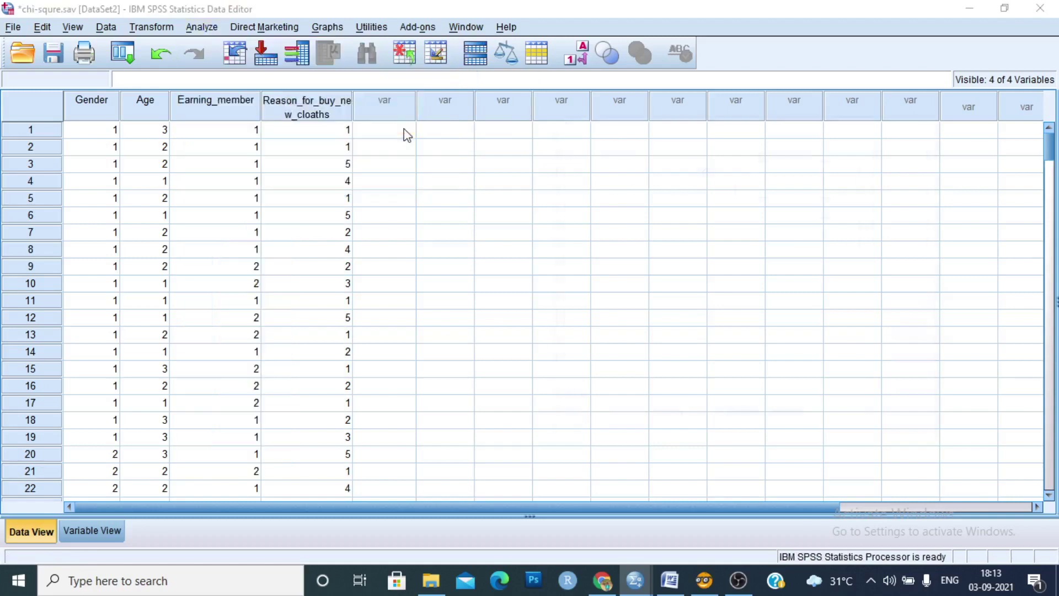
drag(616, 130, 417, 118)
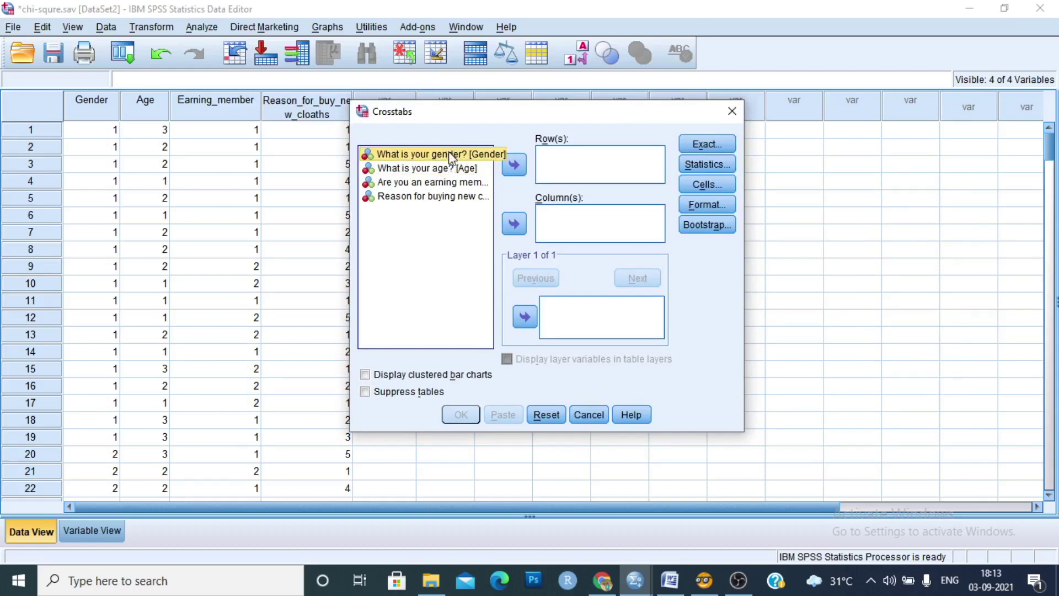
- Put gender in Rows and age, earning member and buying reason in Columns
click(515, 166)
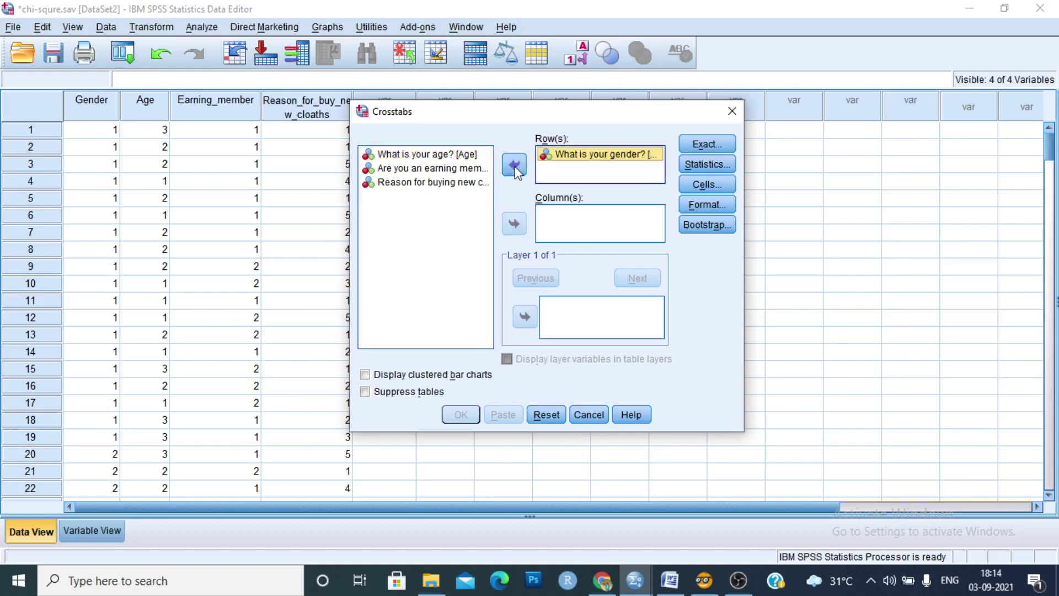
click(414, 156)
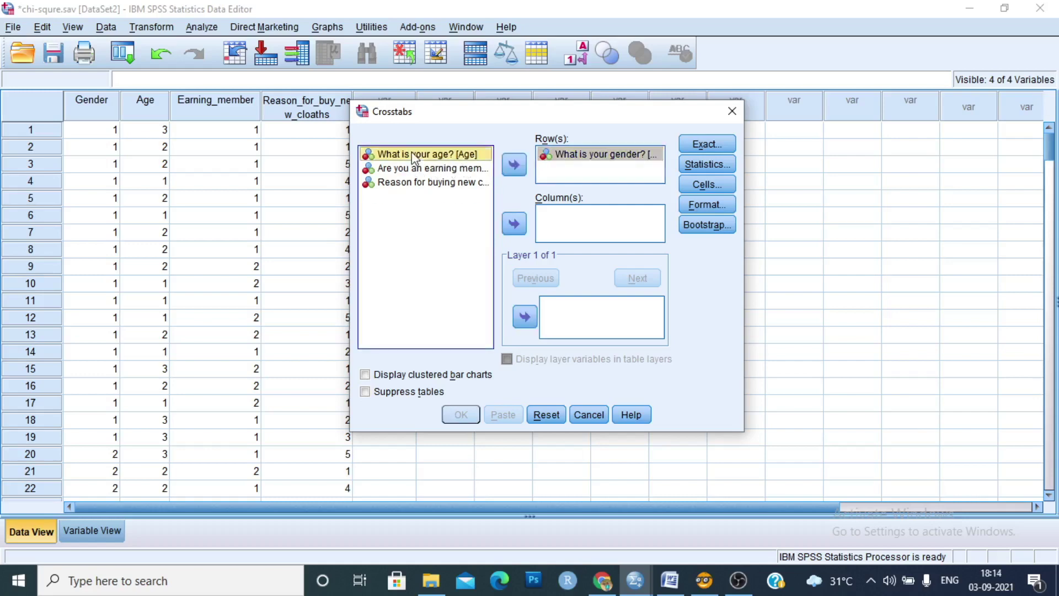
key(ctrl+Down)
key(ctrl+Down)
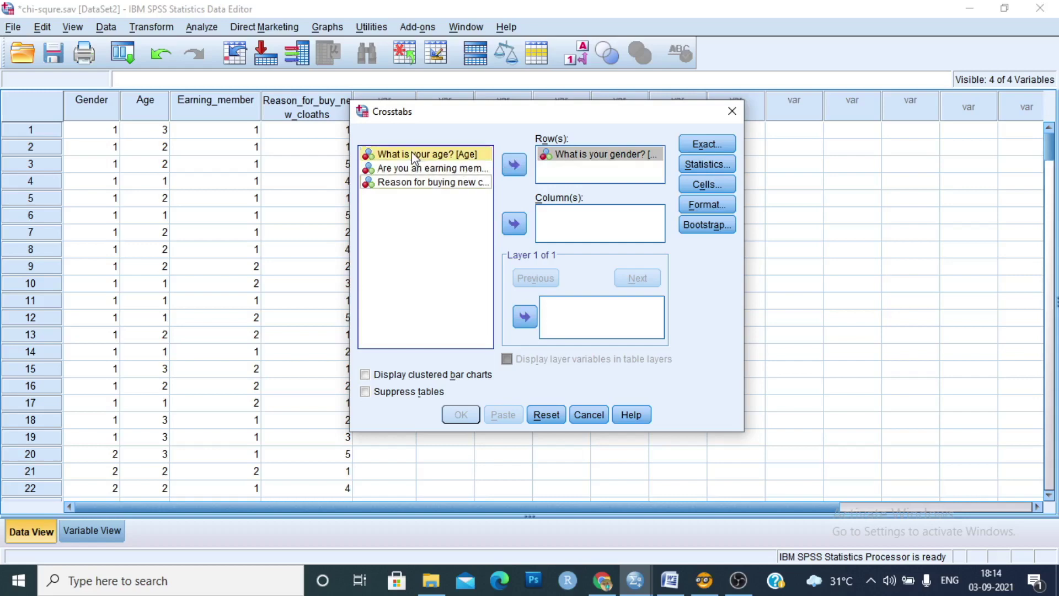
click(515, 223)
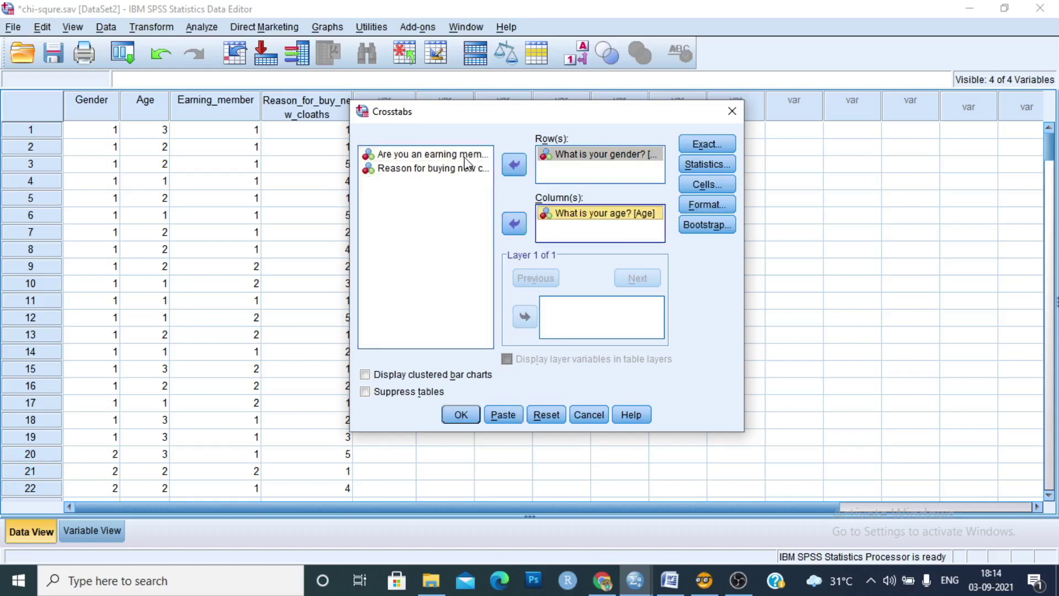
click(465, 157)
click(514, 223)
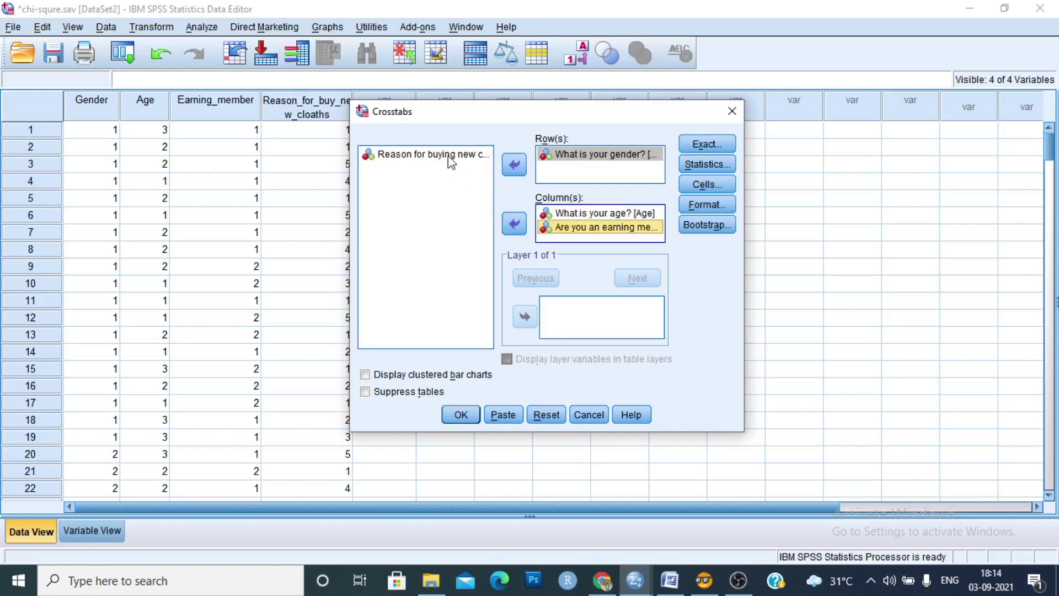
click(516, 223)
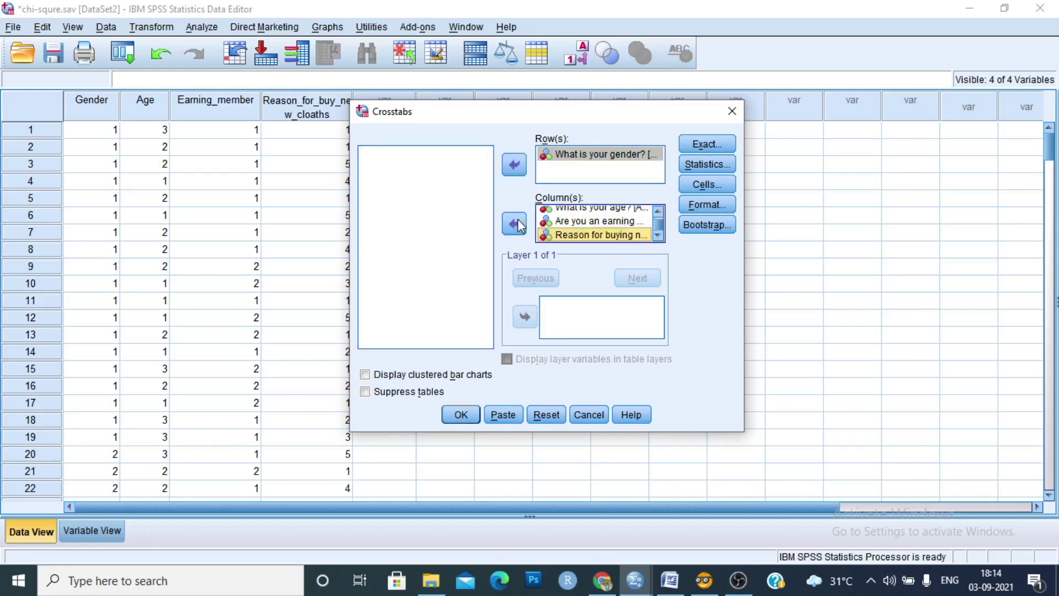
- Turn on the Chi-square statistic for the crosstabs
click(702, 147)
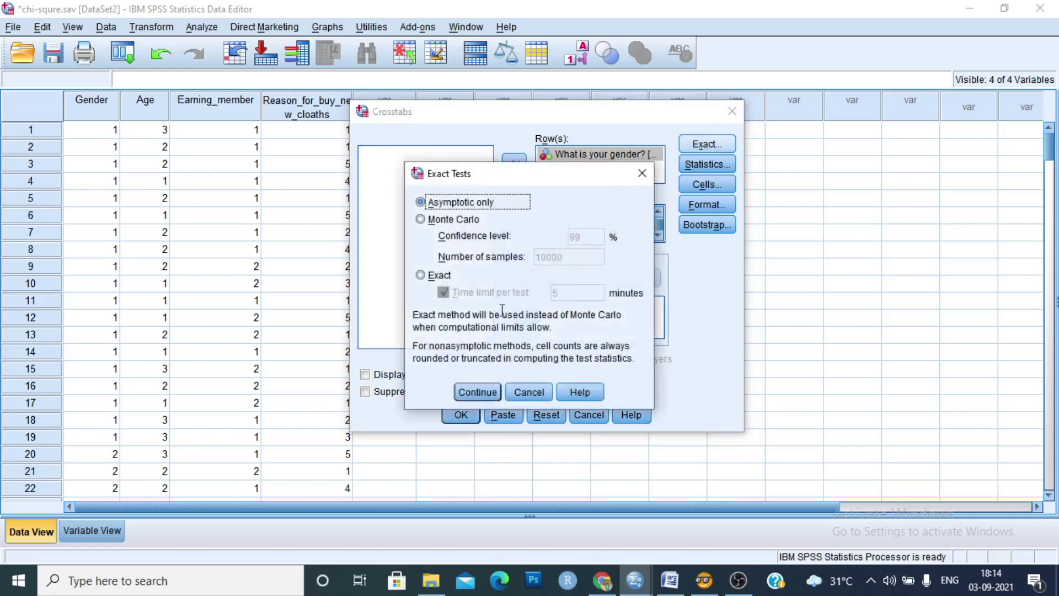
click(475, 396)
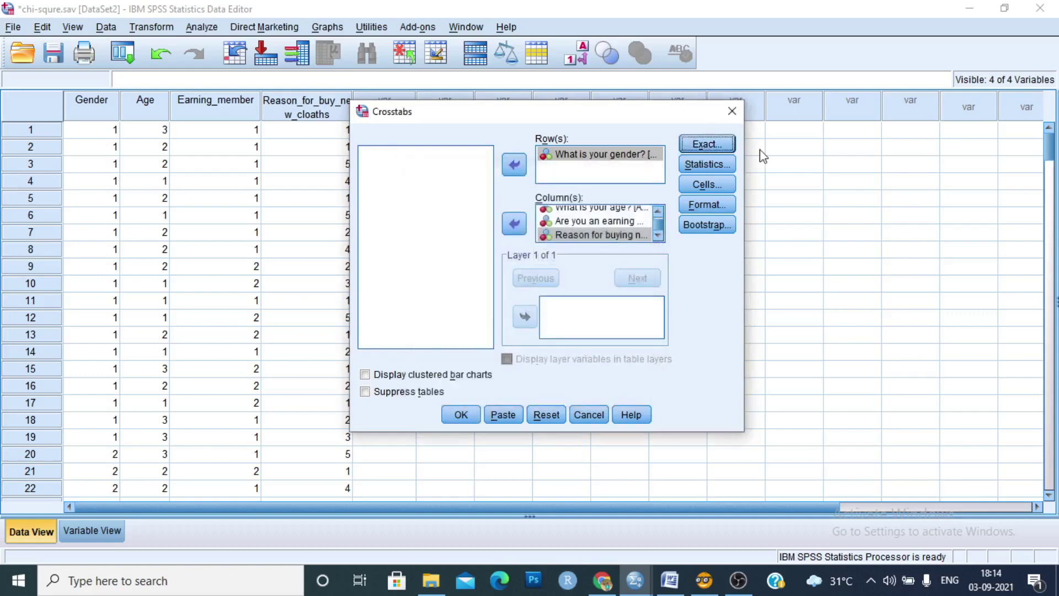
click(710, 166)
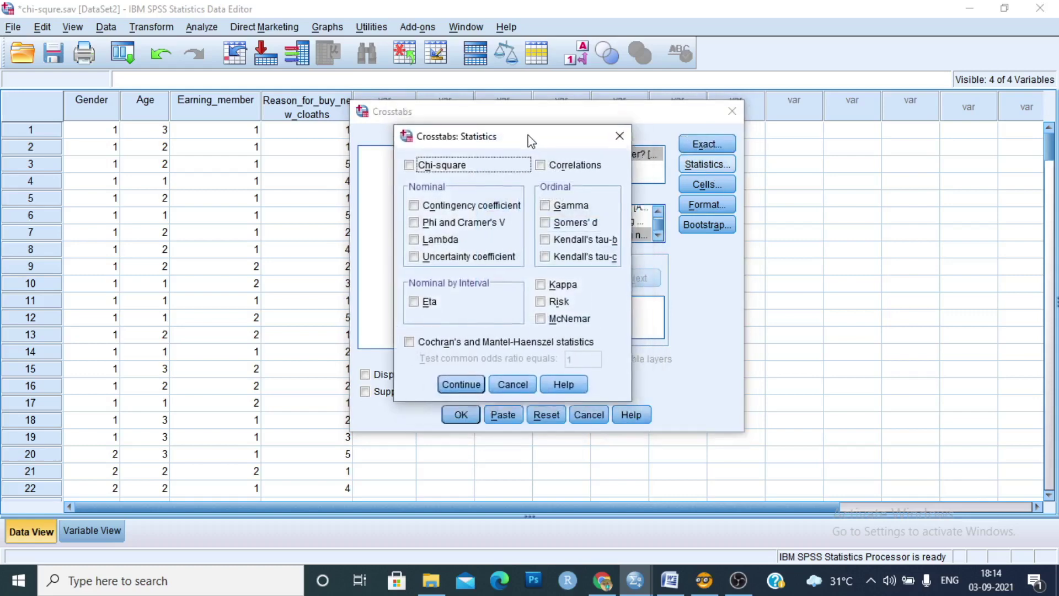
drag(550, 161, 530, 136)
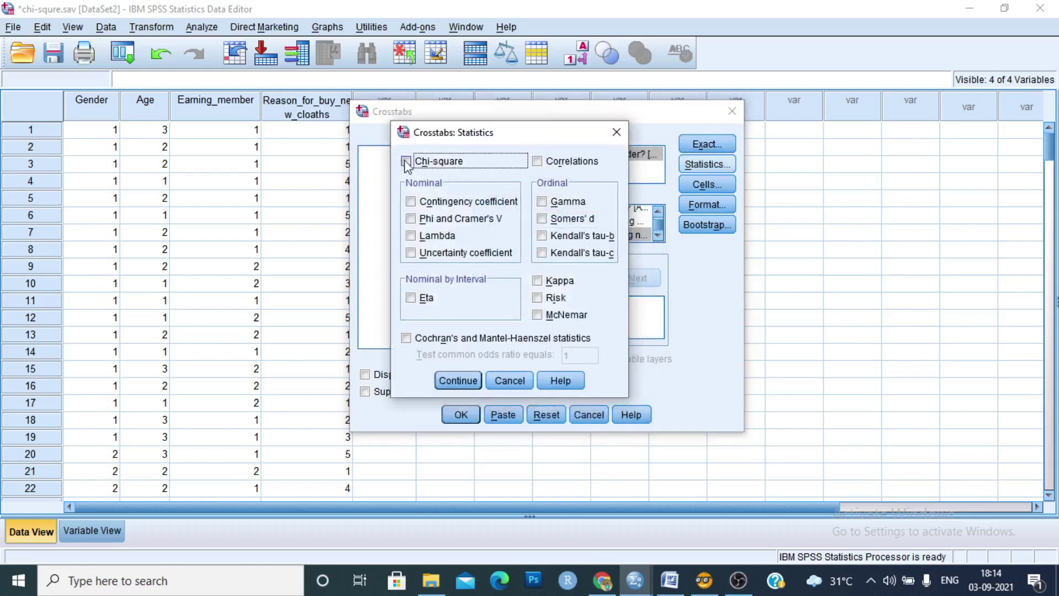
click(459, 381)
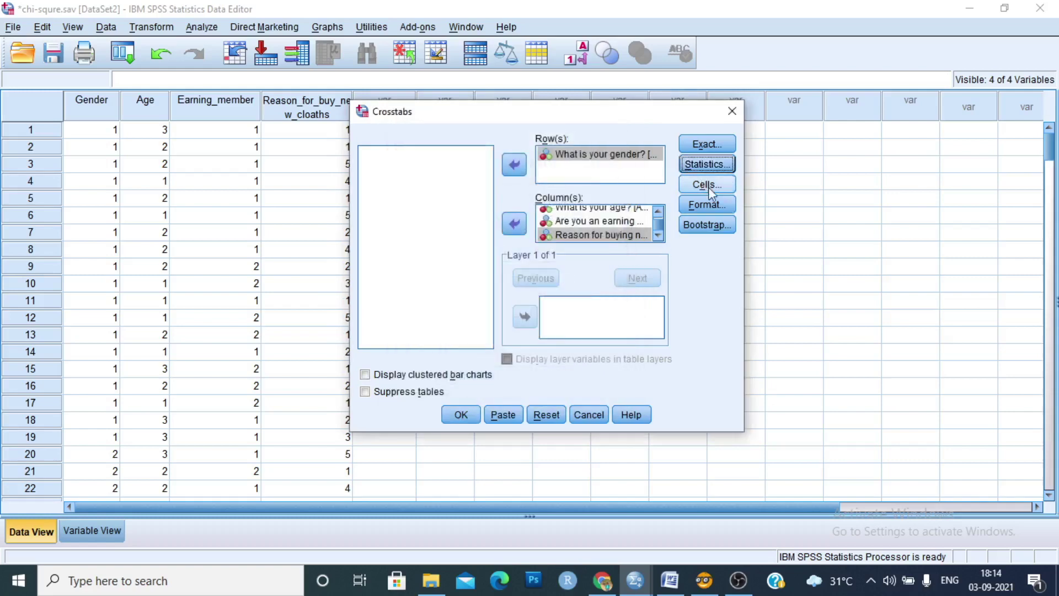
- Show expected counts in the cells and run the crosstabs
click(711, 187)
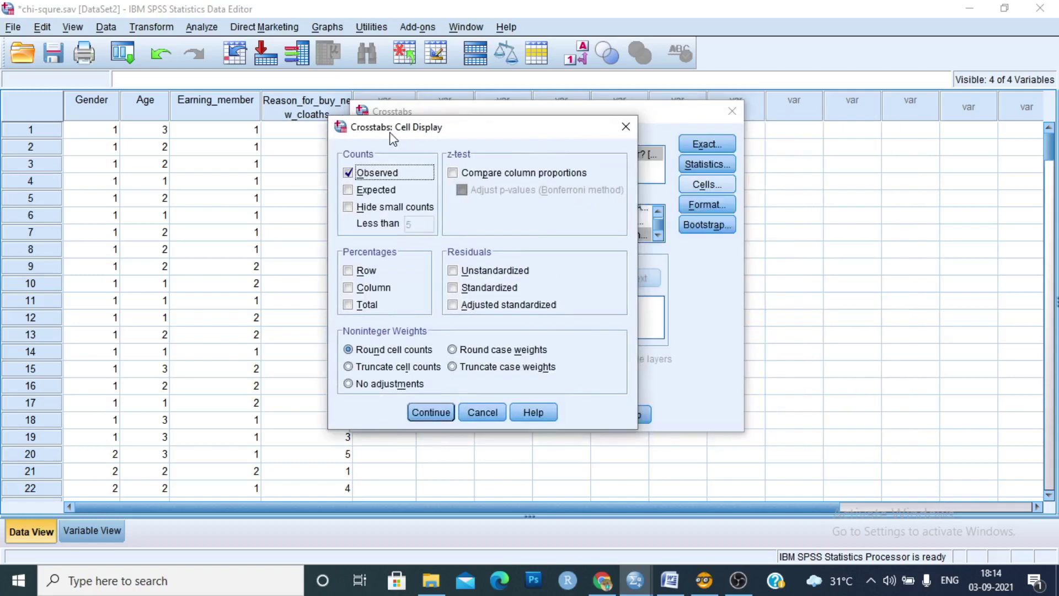
click(349, 191)
click(431, 414)
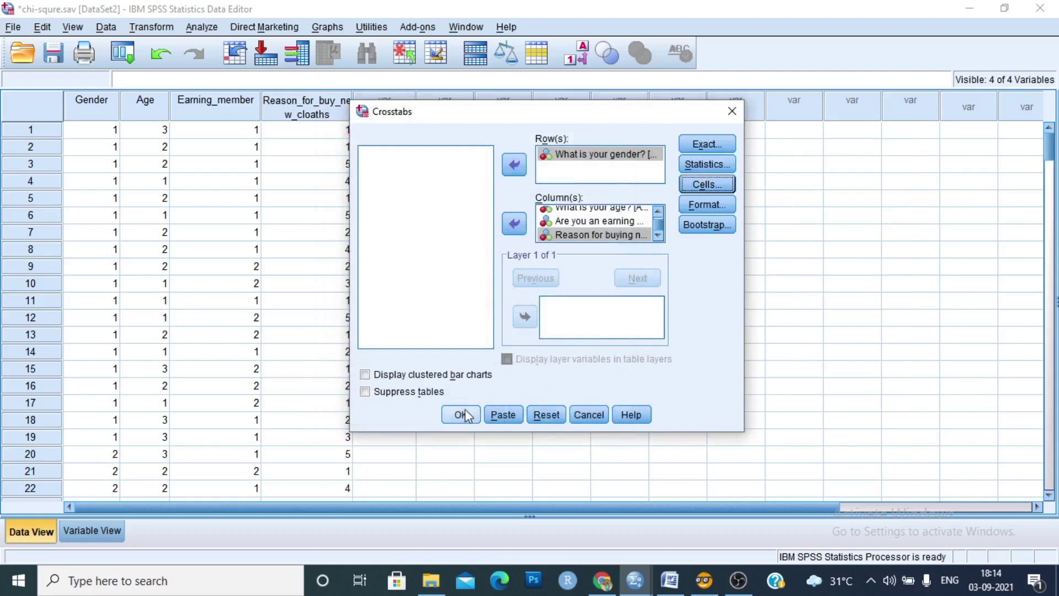
click(461, 415)
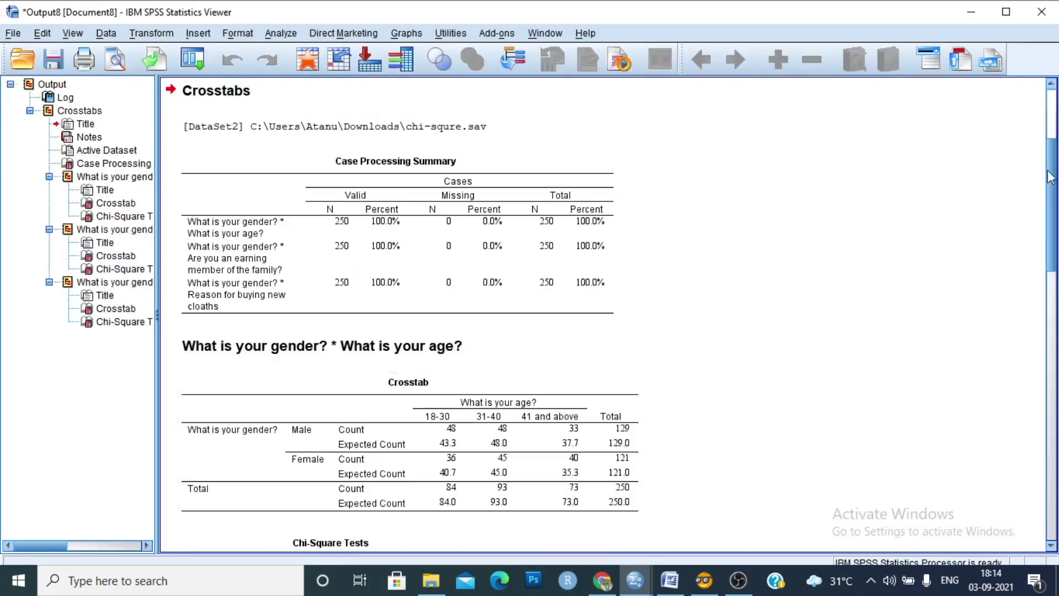
- Scroll the output past the age tables to the gender by earning-member chi-square results
scroll(1049, 182, down, 5)
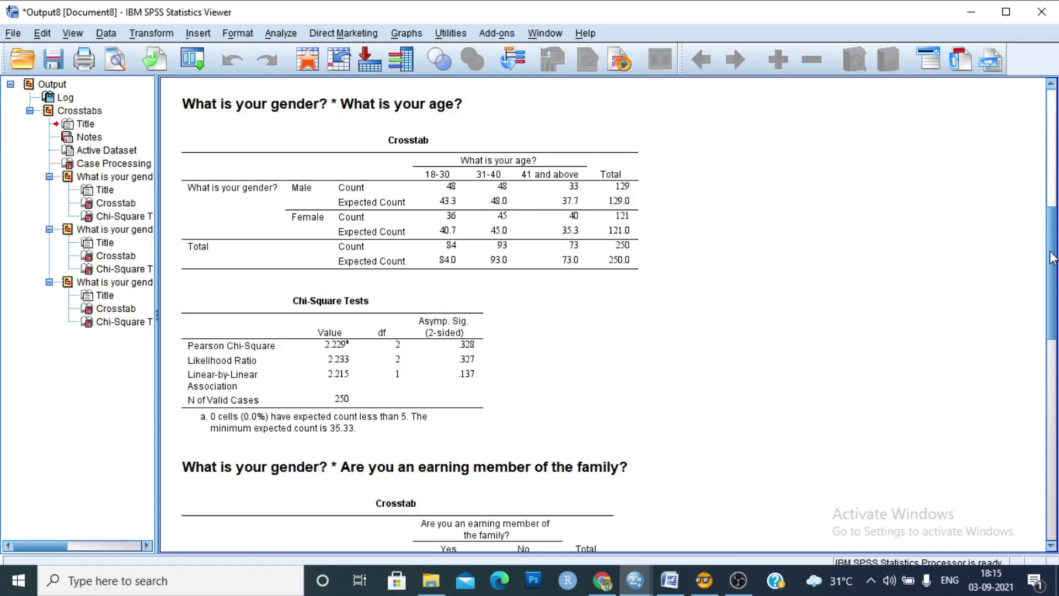
scroll(329, 146, down, 10)
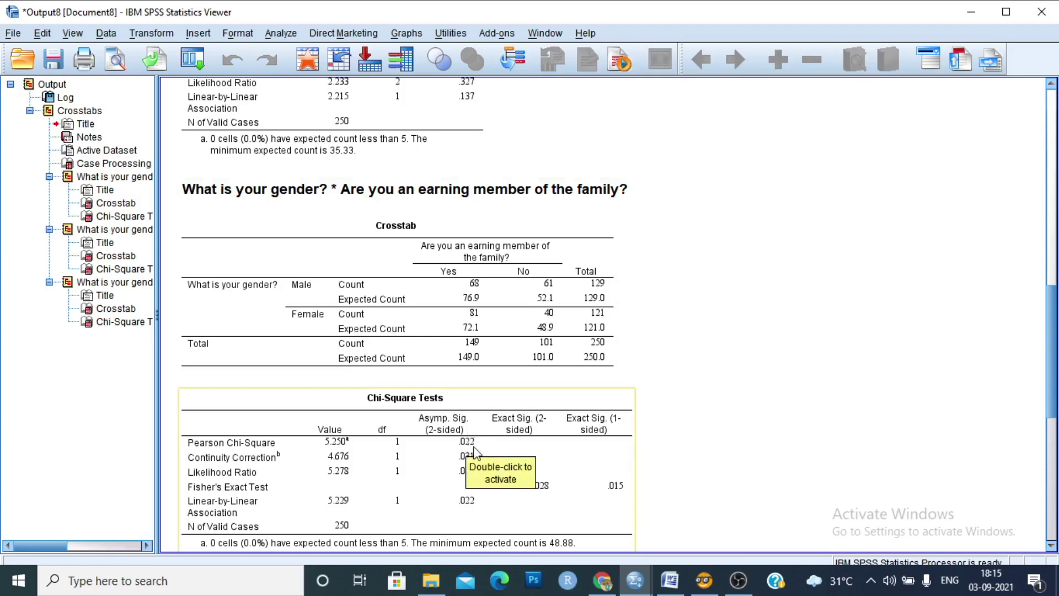
drag(1054, 361, 1054, 480)
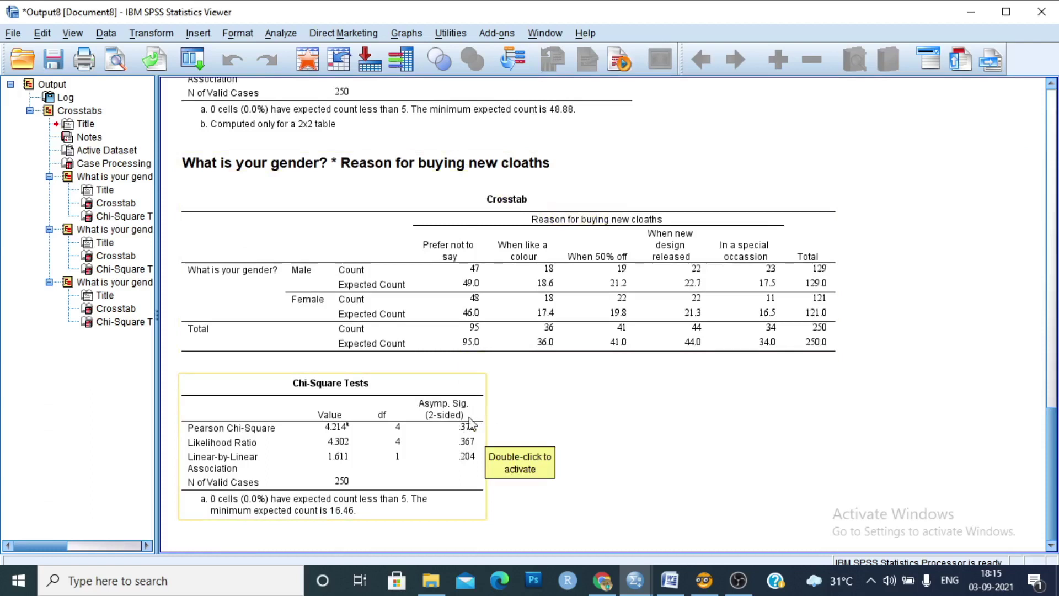
drag(1052, 424, 1051, 342)
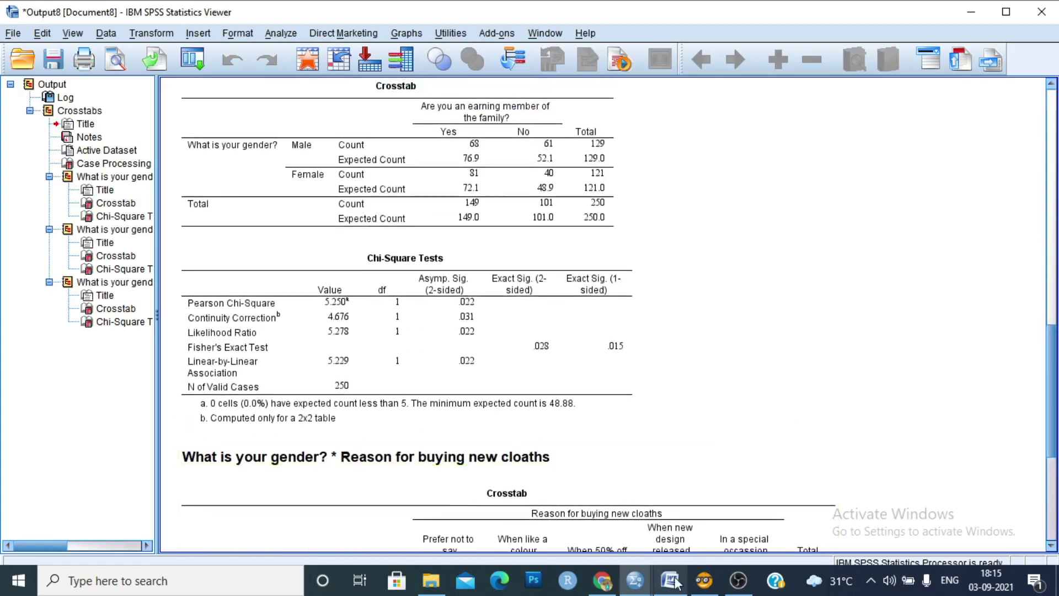
- Switch to chi square test.docx and scroll up to the null and alternative hypothesis paragraphs
mouse_move(676, 582)
click(698, 447)
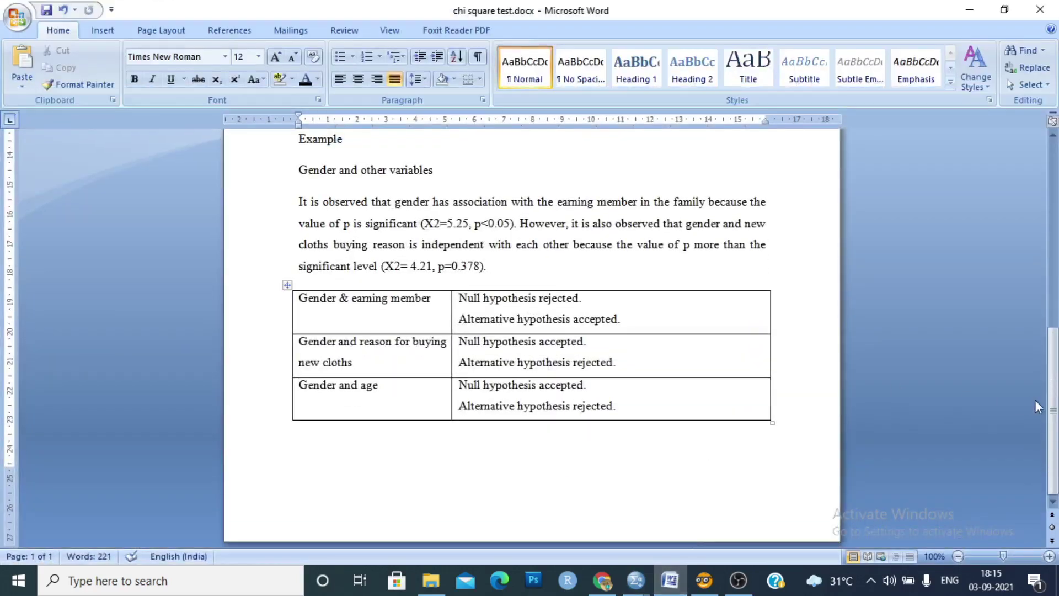
drag(1052, 409, 1052, 256)
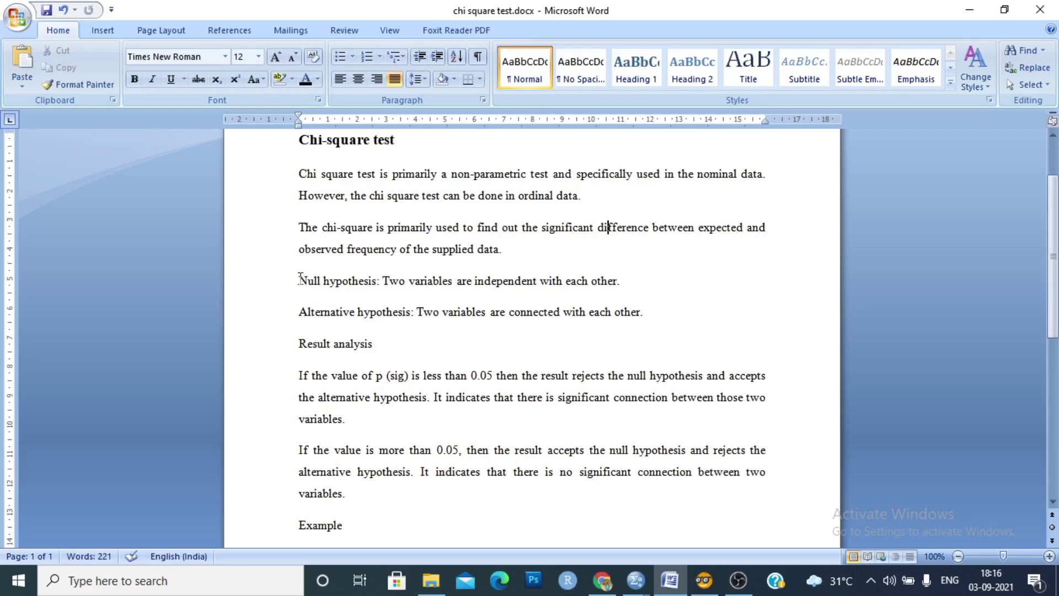
- Highlight the null hypothesis statement and the p < 0.05 decision rule, then deselect
drag(299, 279, 682, 273)
drag(295, 376, 519, 378)
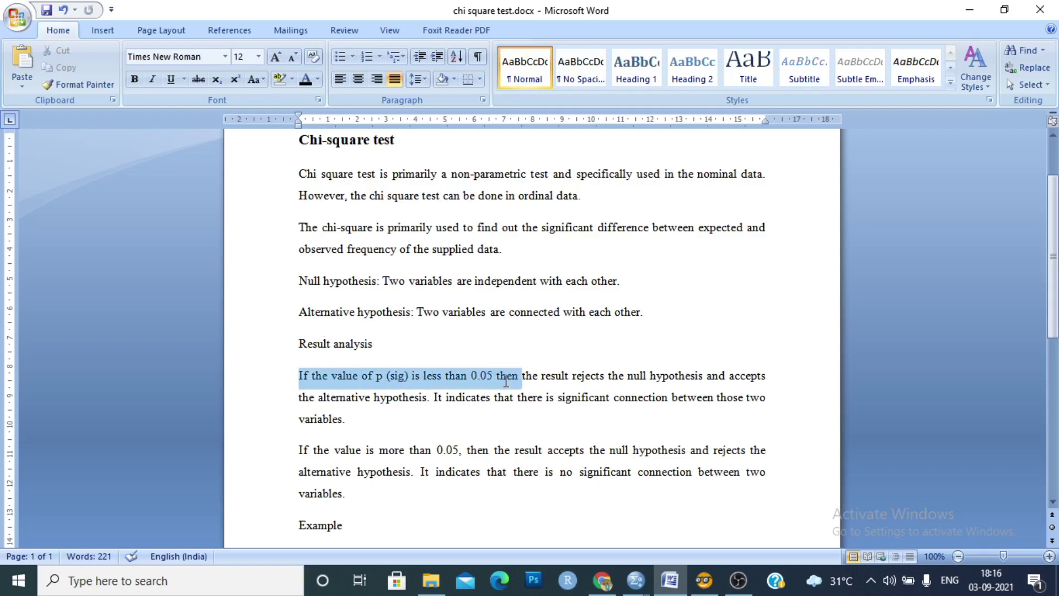
click(496, 426)
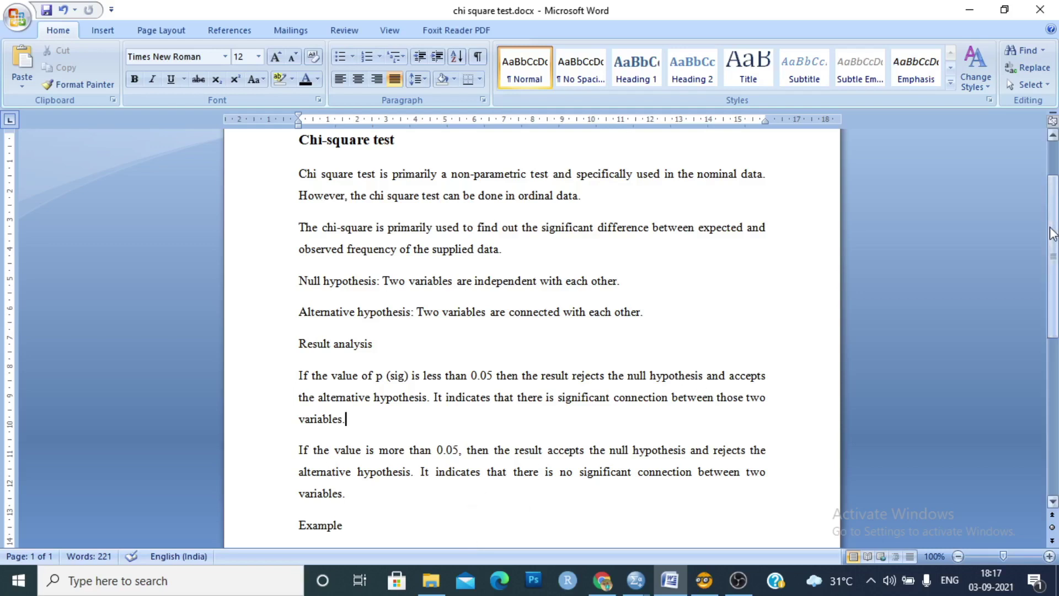
- Scroll down to the gender example paragraph and hypothesis-decision table
scroll(1053, 292, down, 3)
scroll(532, 337, down, 3)
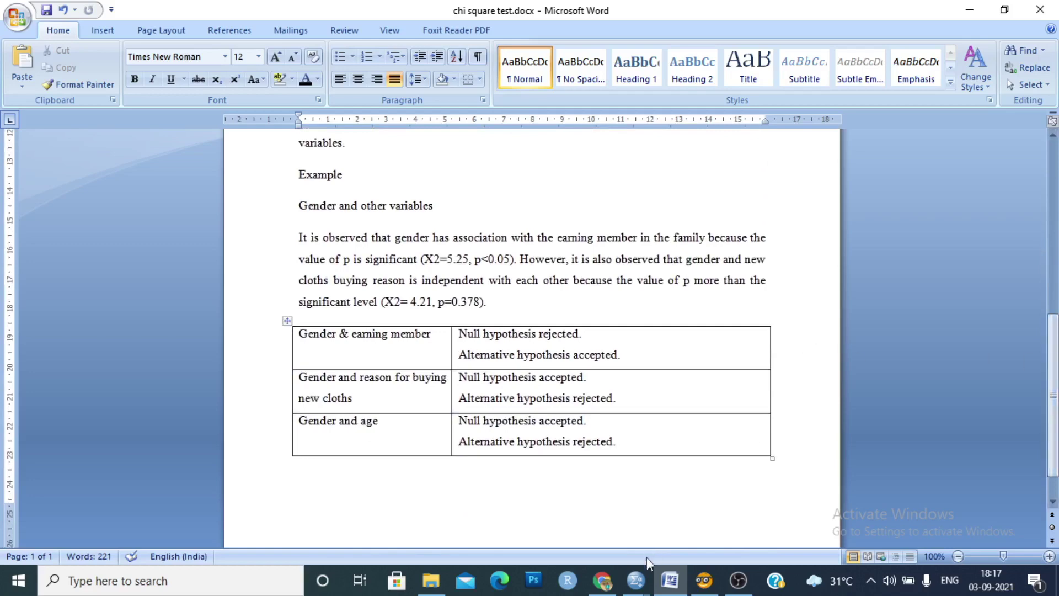
mouse_move(635, 578)
click(720, 516)
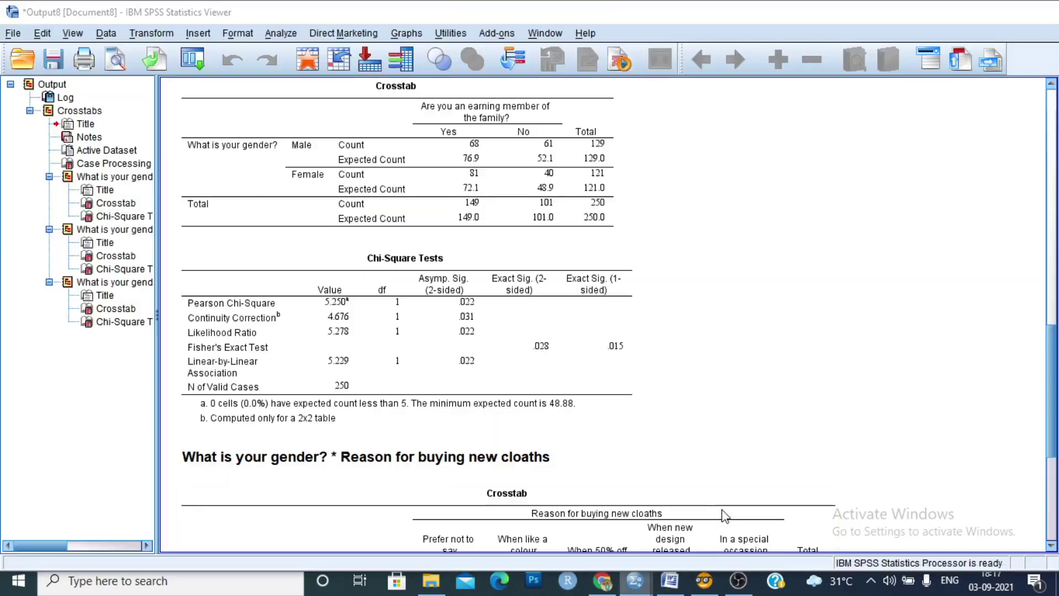
drag(1055, 350, 1050, 233)
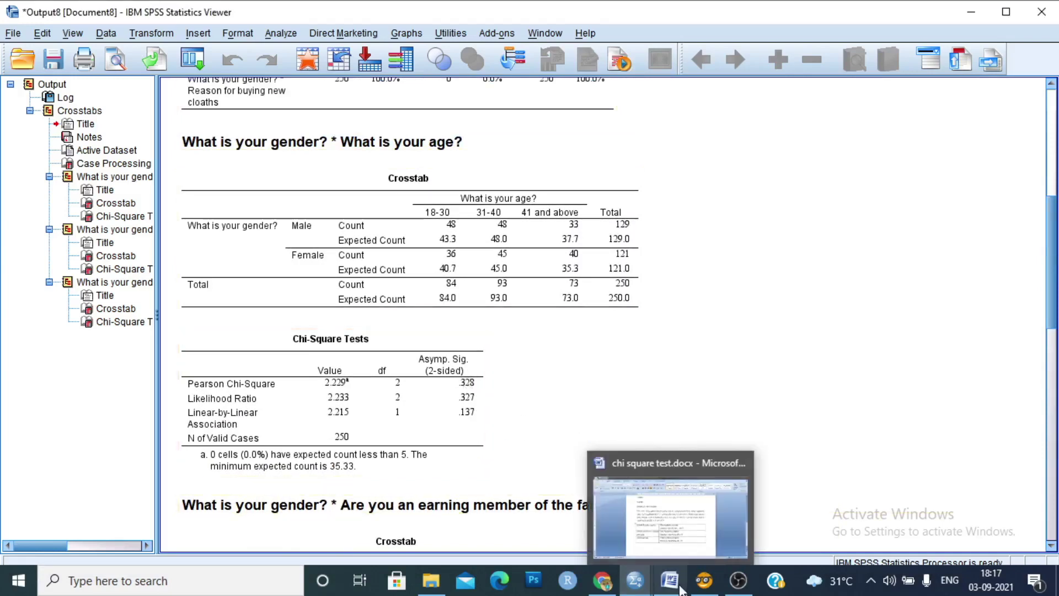
mouse_move(670, 580)
click(588, 473)
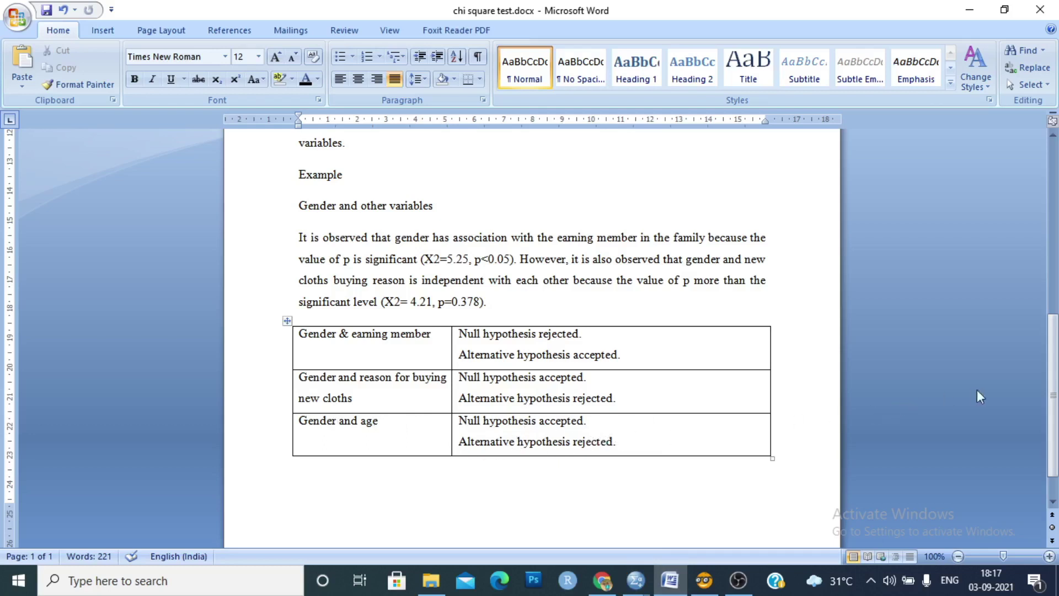
- Highlight the 'significant connection' phrase in the report, then deselect it
drag(1052, 413, 1052, 352)
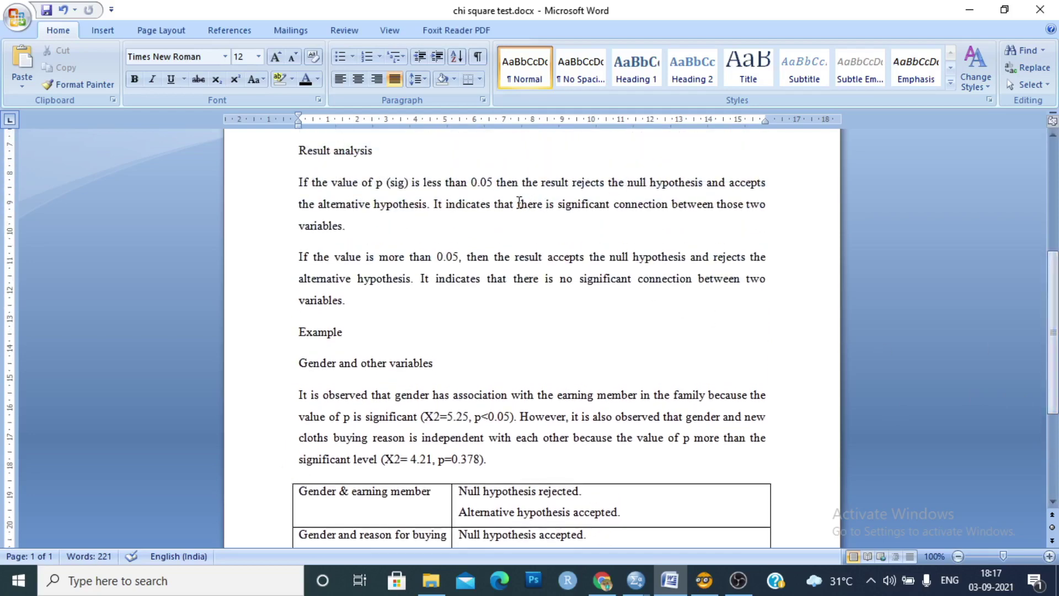
drag(519, 203, 698, 211)
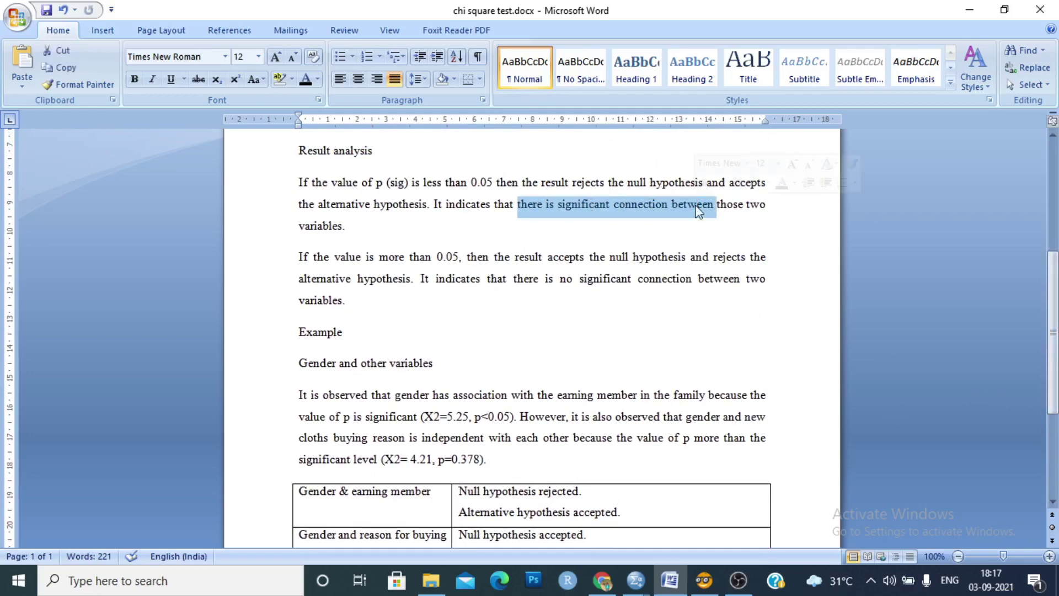
click(558, 288)
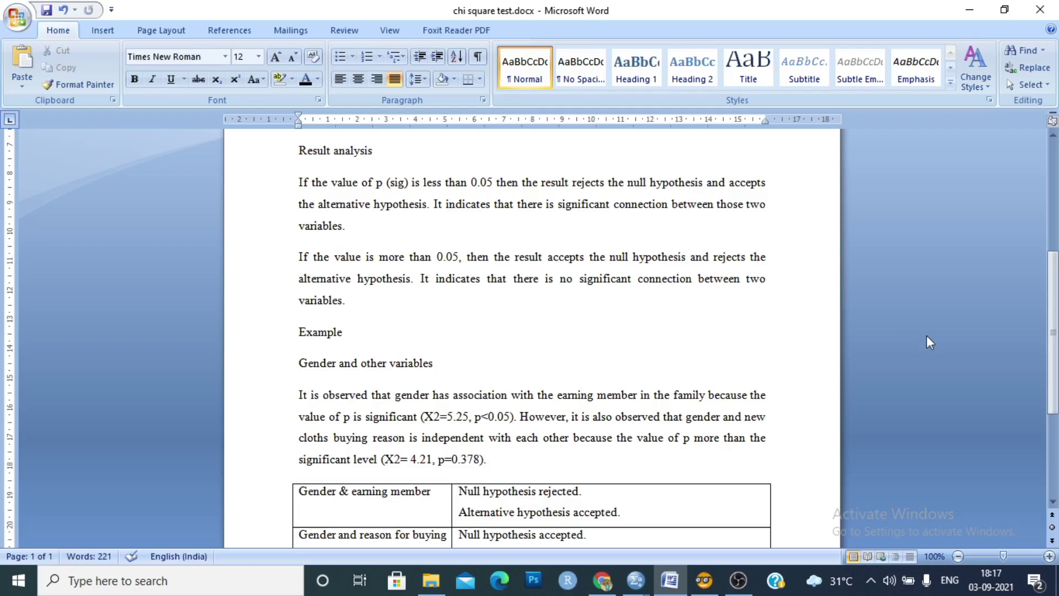
- Switch to the SPSS Output8 results viewer
drag(1053, 313, 1052, 378)
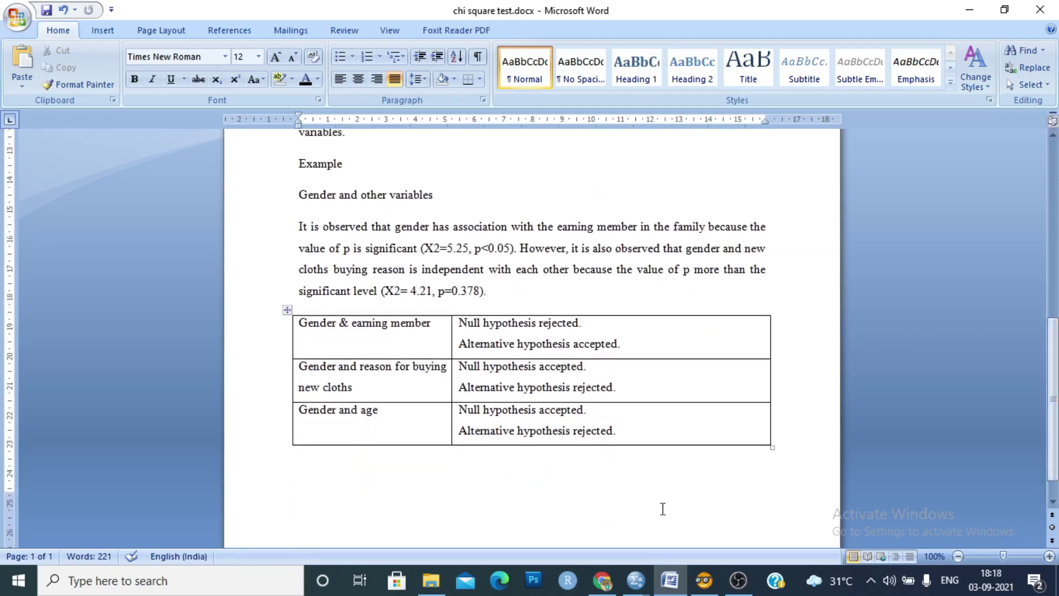
click(636, 580)
click(697, 530)
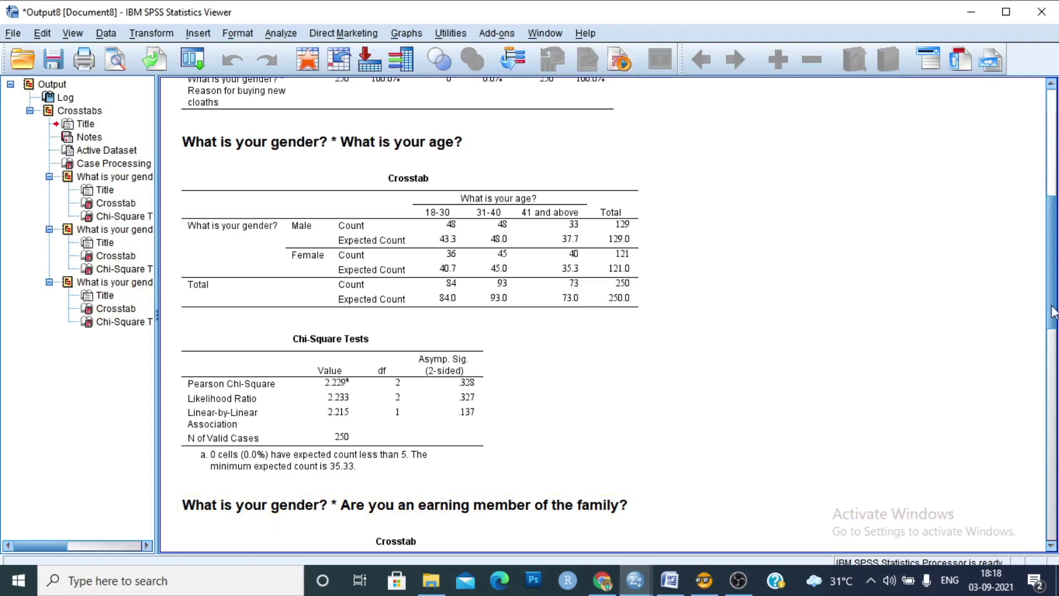
- Inspect the gender by buying-reason crosstab and Chi-Square Tests (p = .378), then return to Word
scroll(486, 226, down, 10)
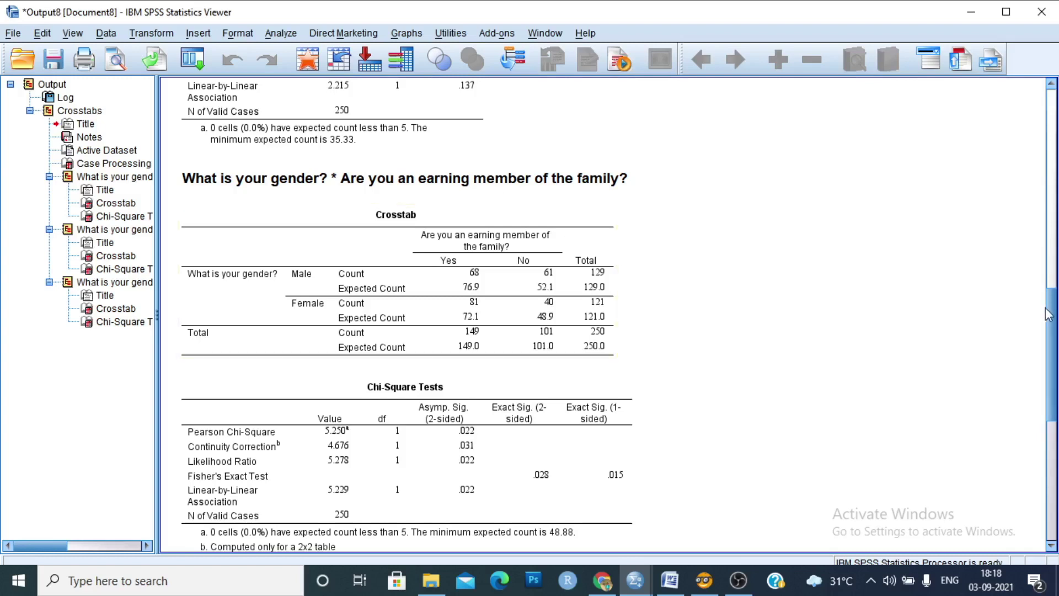
drag(1055, 317, 1056, 433)
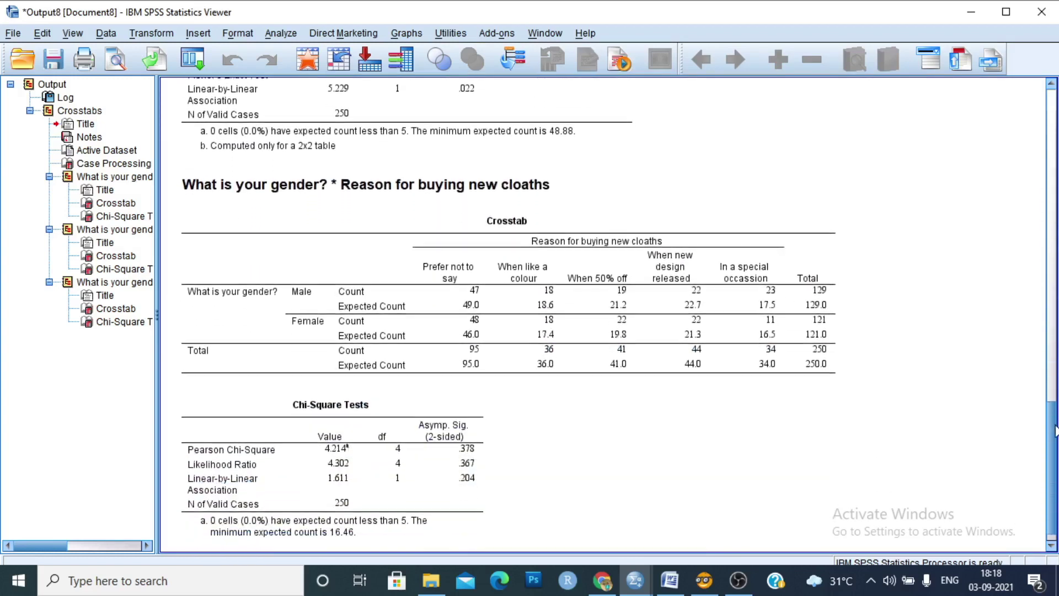
click(330, 114)
click(387, 185)
click(507, 221)
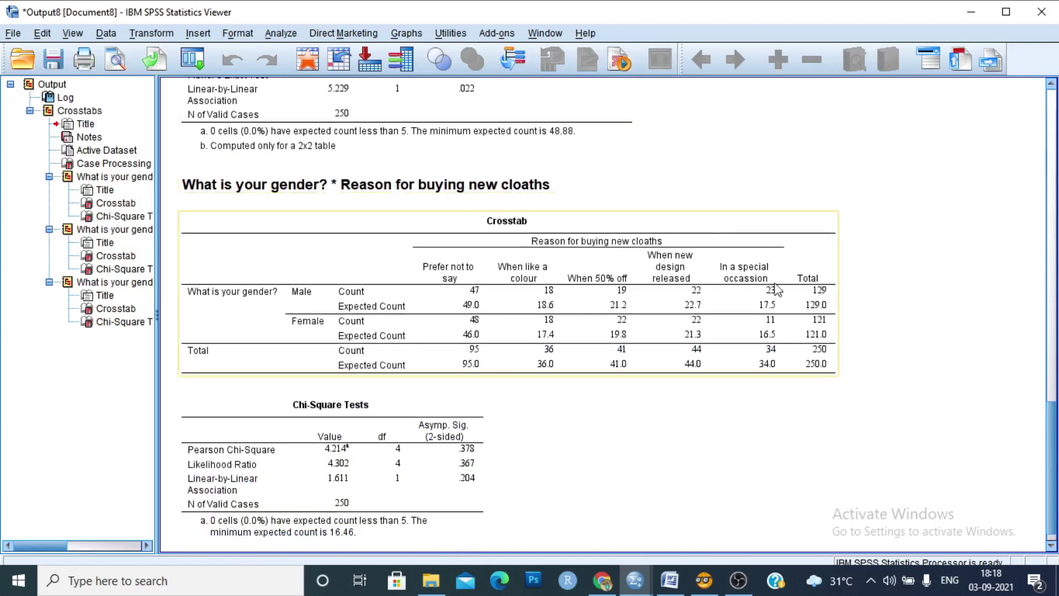
click(454, 442)
click(414, 460)
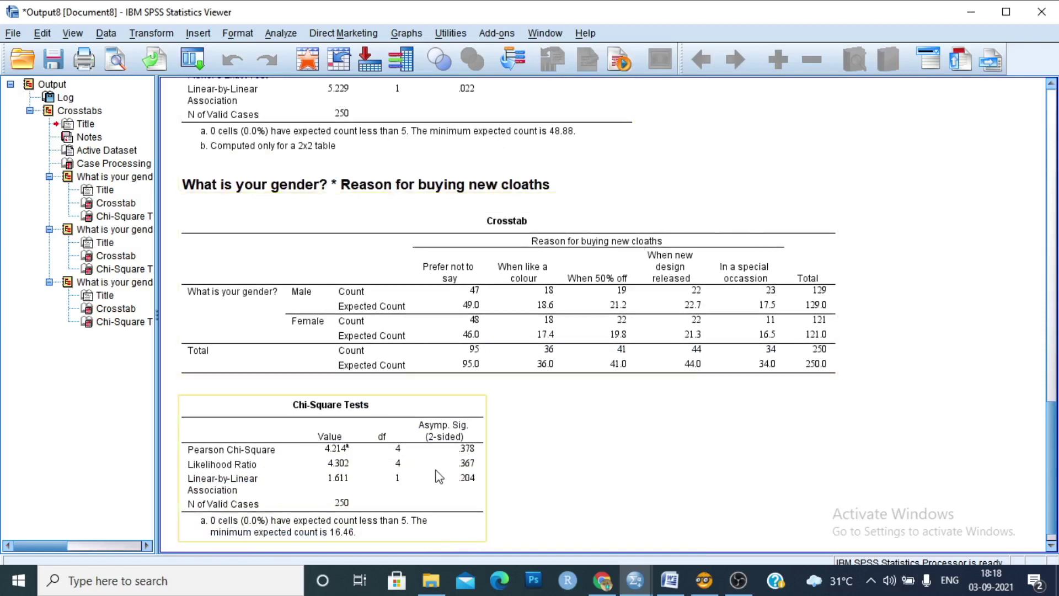
click(550, 505)
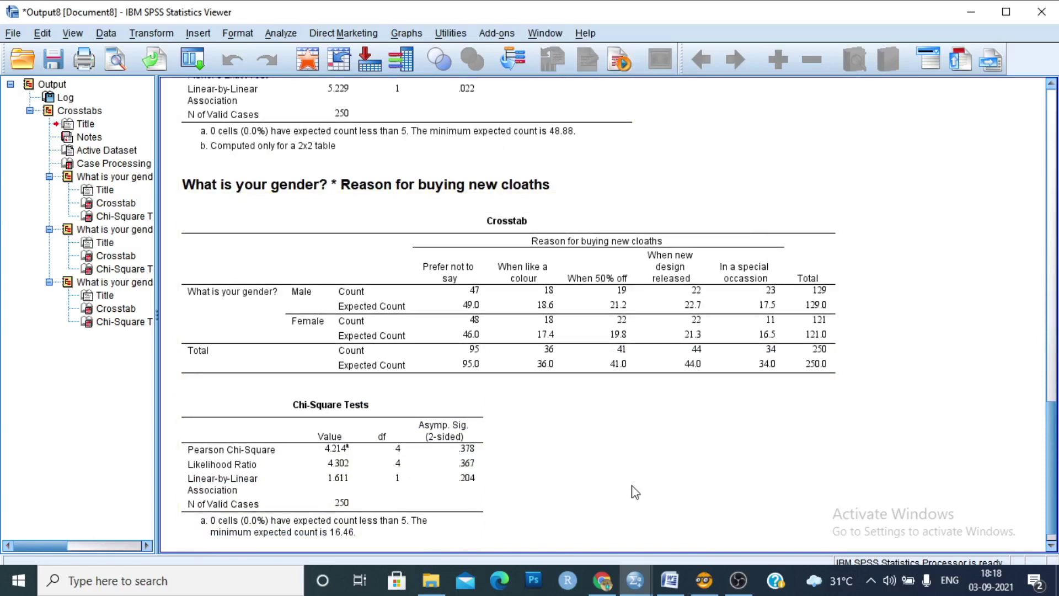
key(alt+Tab)
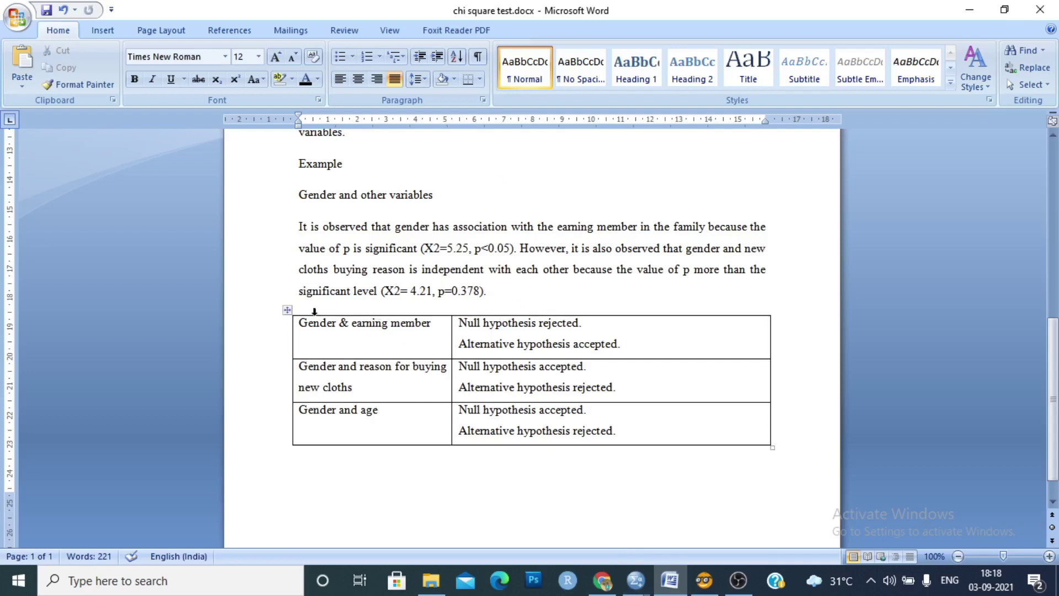
- AutoFit the three-row hypothesis table to its contents and centre it with Home > Center
click(286, 310)
right_click(283, 312)
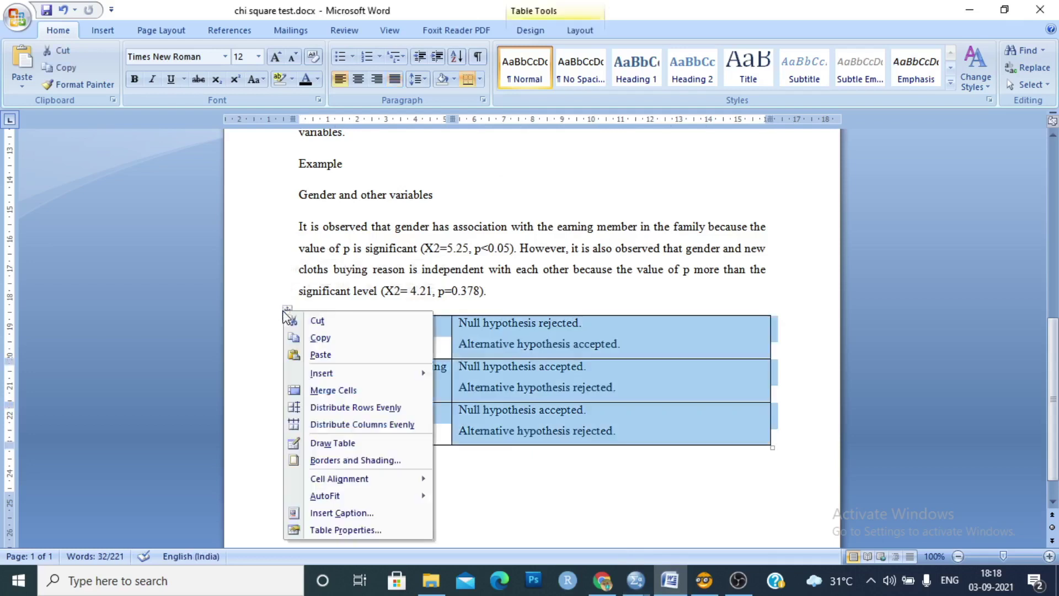
mouse_move(401, 499)
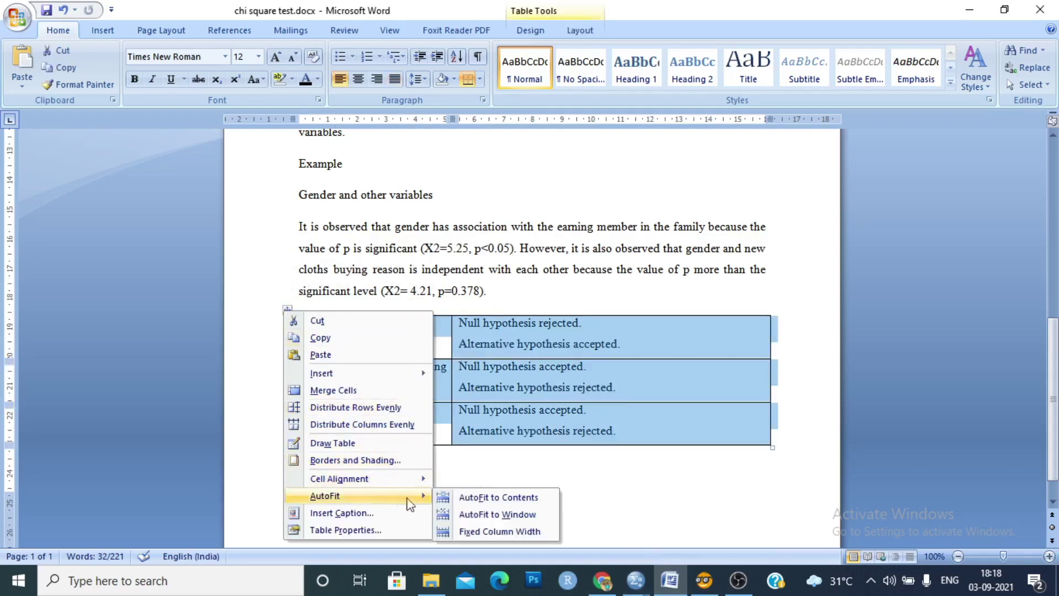
click(486, 497)
click(582, 296)
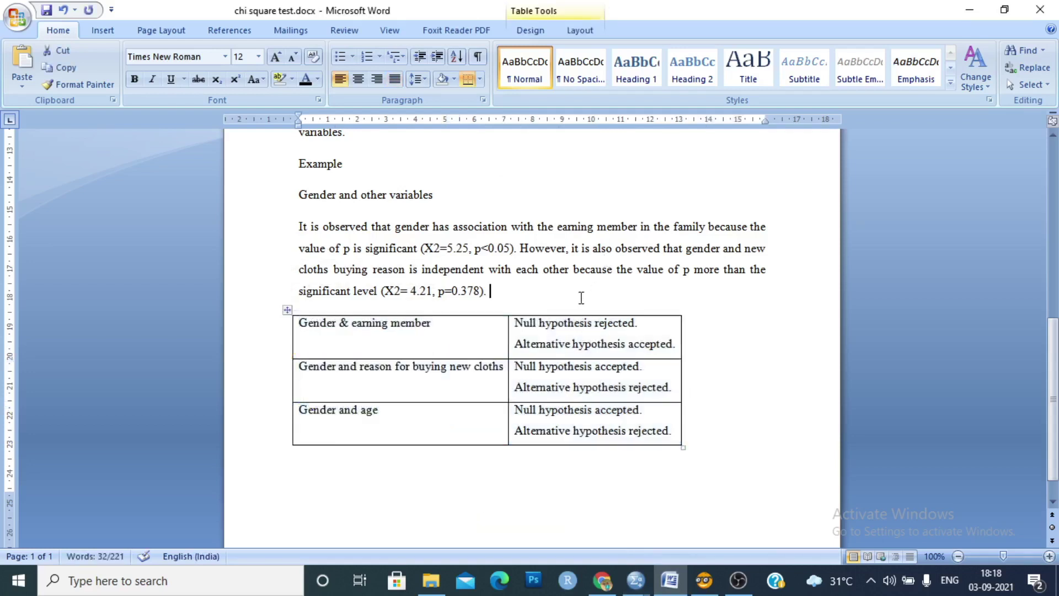
click(287, 309)
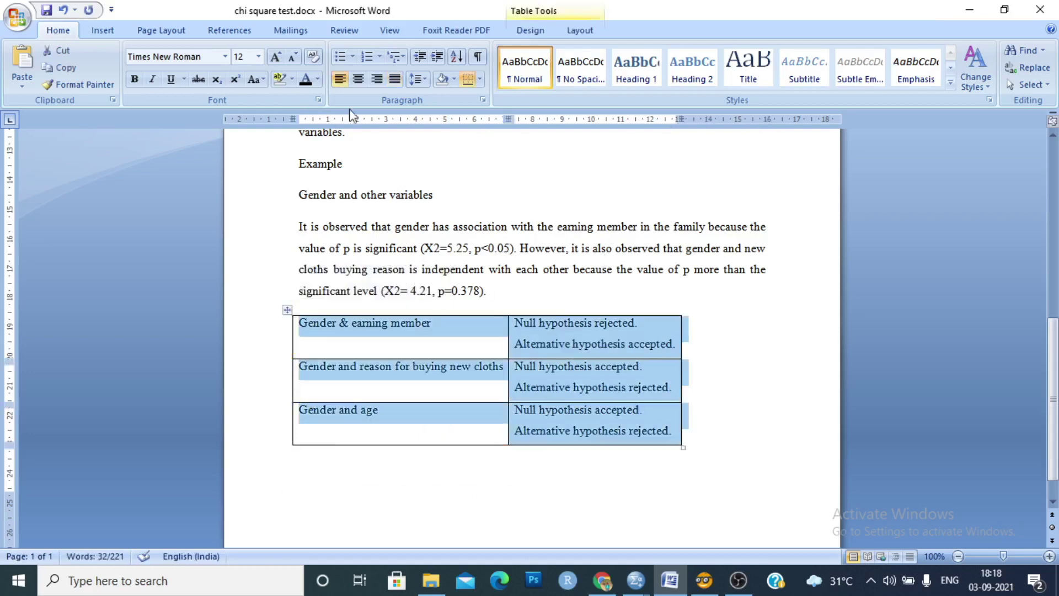
click(358, 79)
click(563, 292)
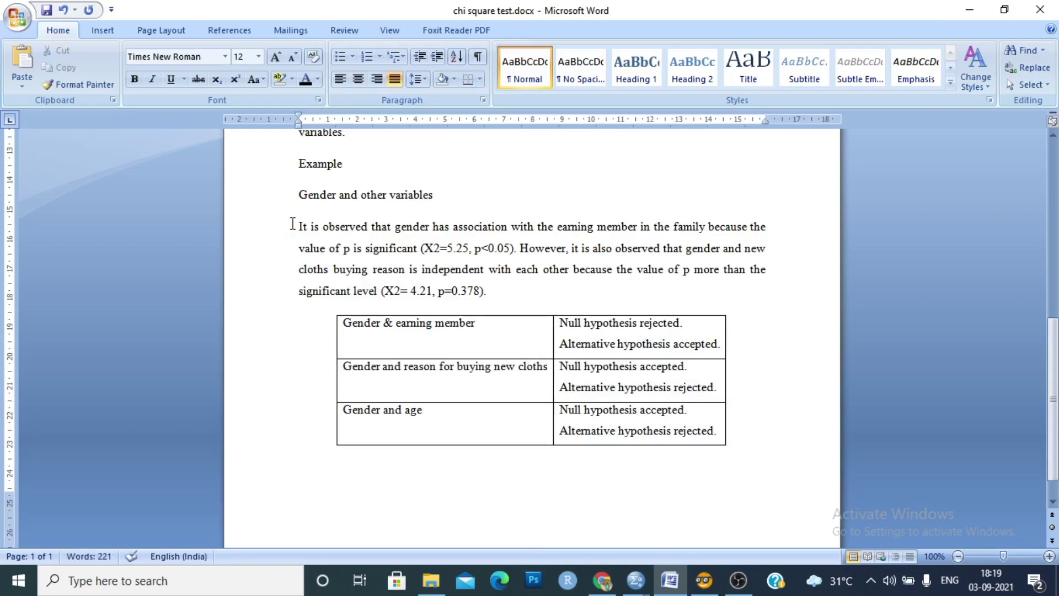
drag(292, 223, 503, 309)
click(503, 309)
drag(424, 246, 510, 249)
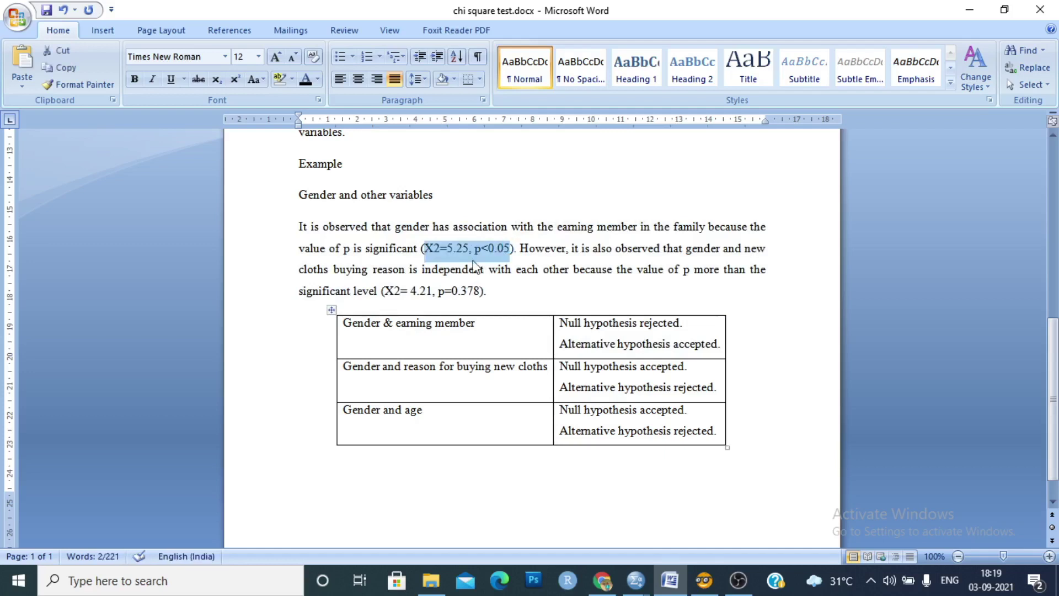
click(489, 291)
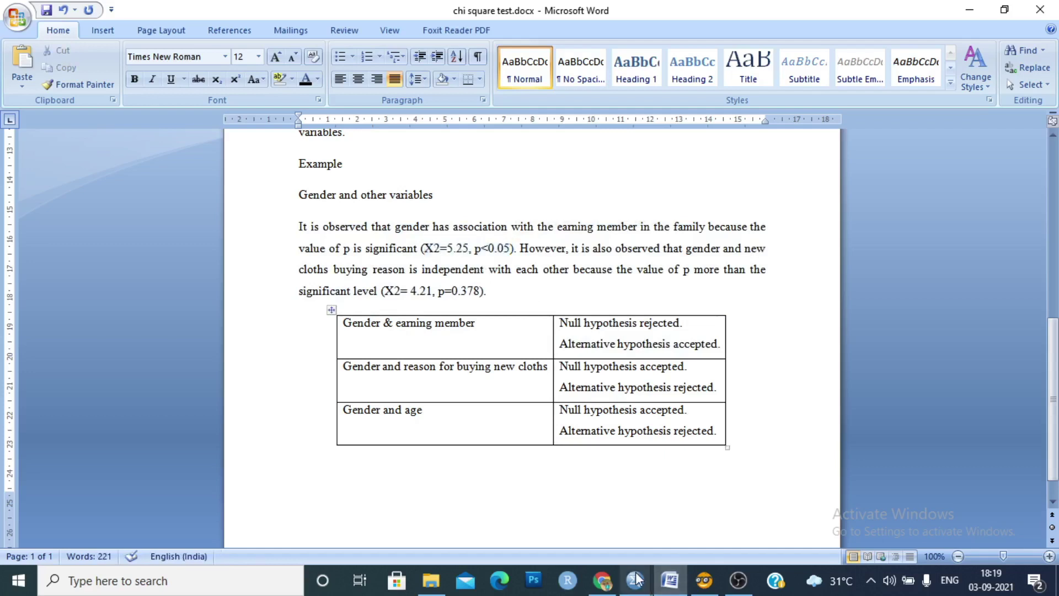
mouse_move(636, 578)
click(720, 497)
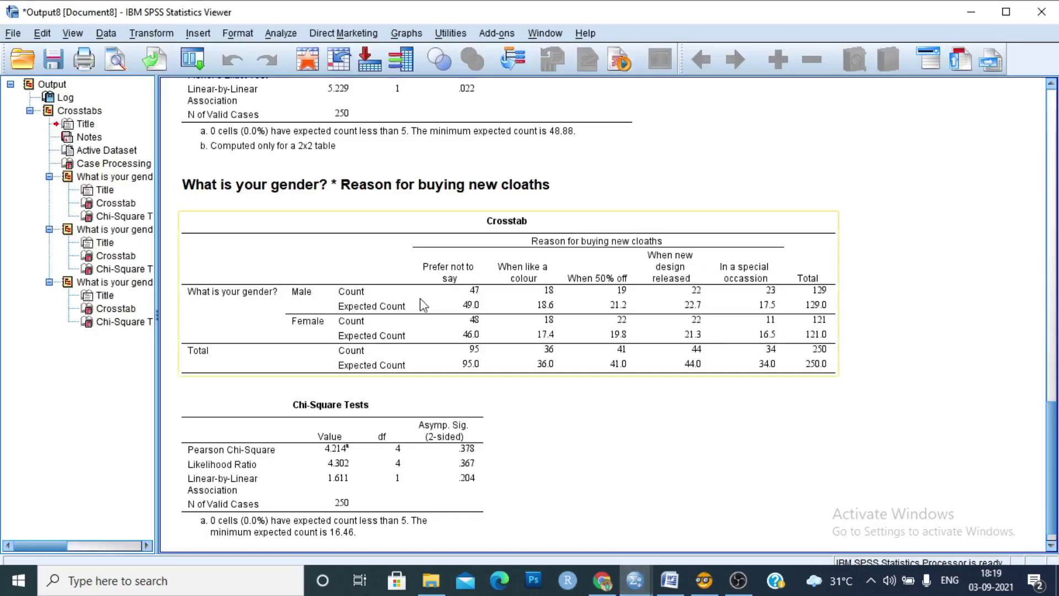
scroll(428, 345, up, 1)
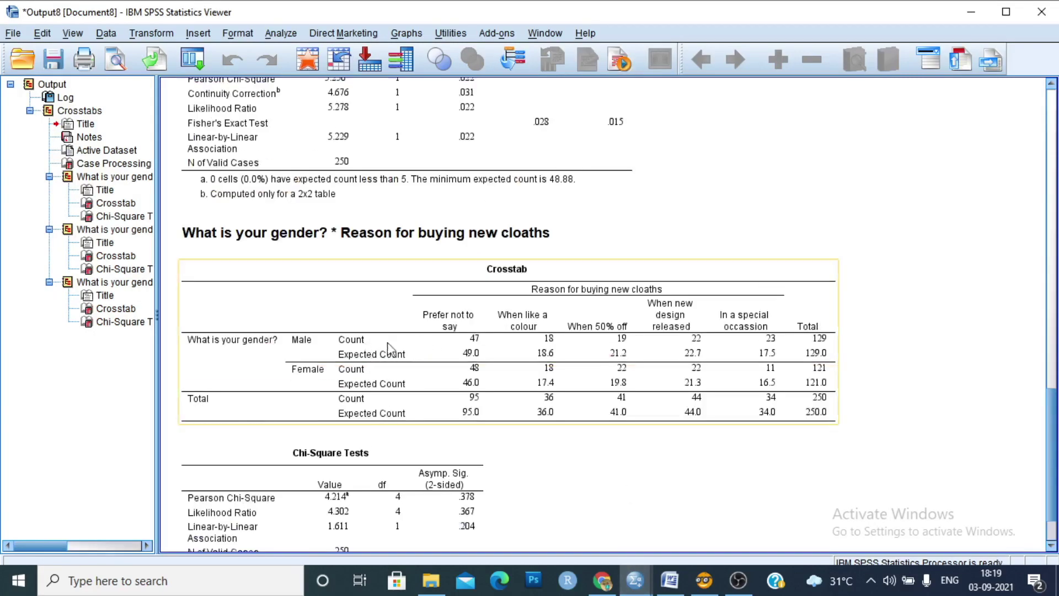
scroll(386, 387, down, 1)
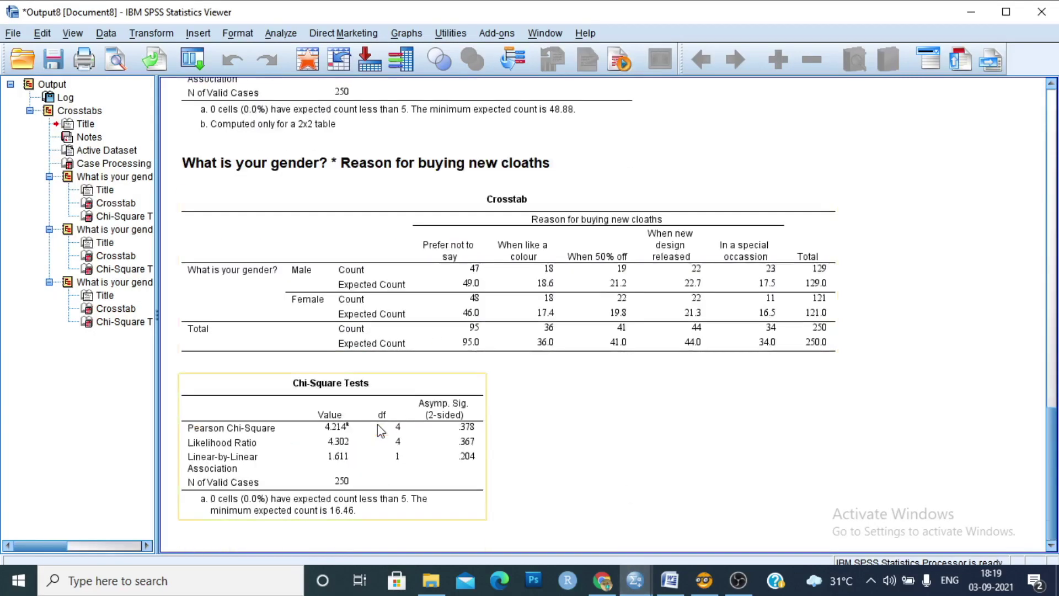
click(326, 431)
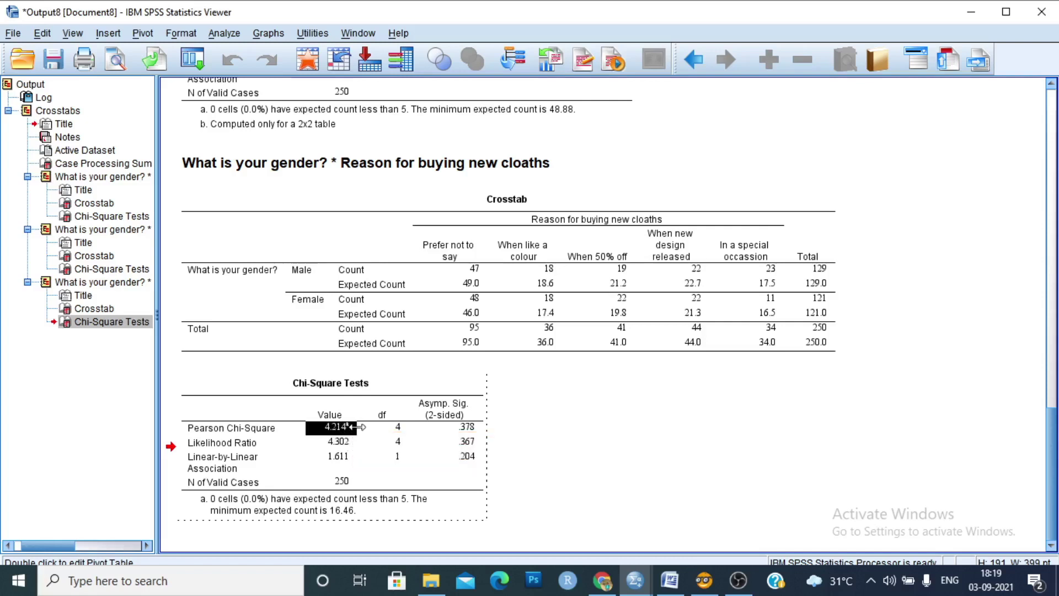
click(465, 431)
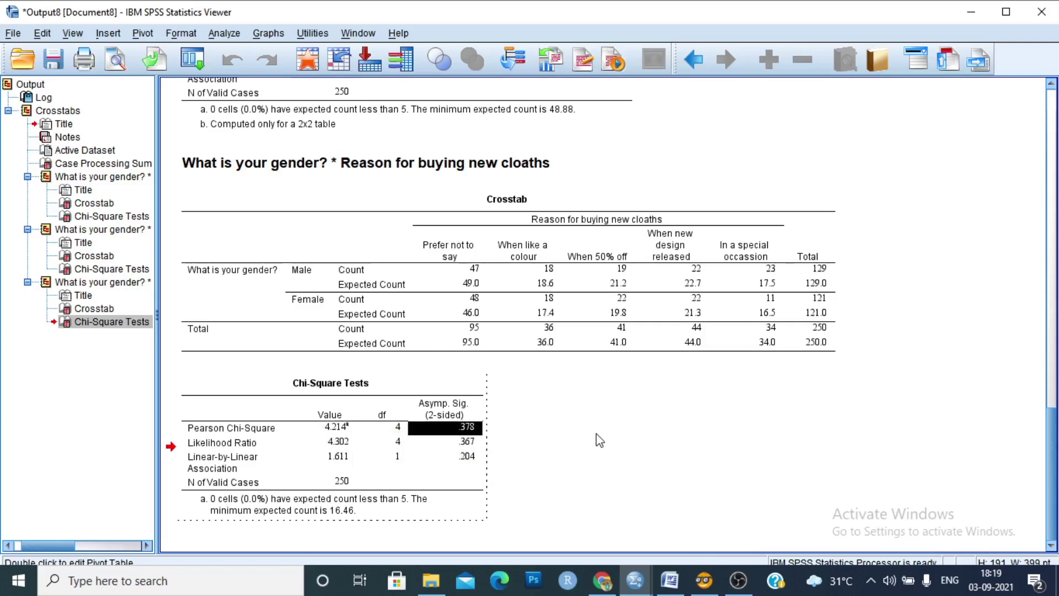
click(670, 588)
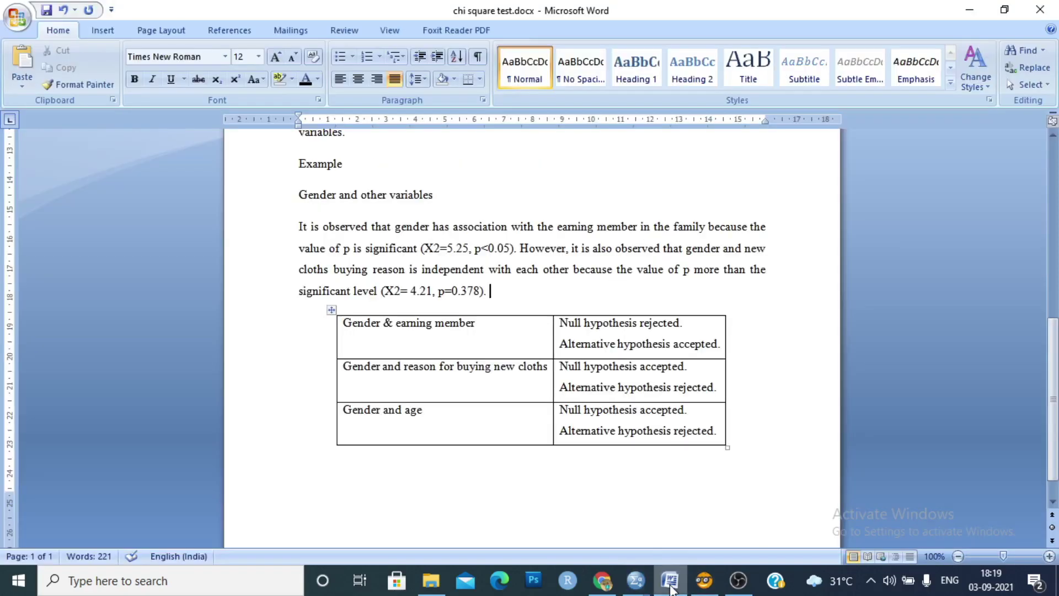